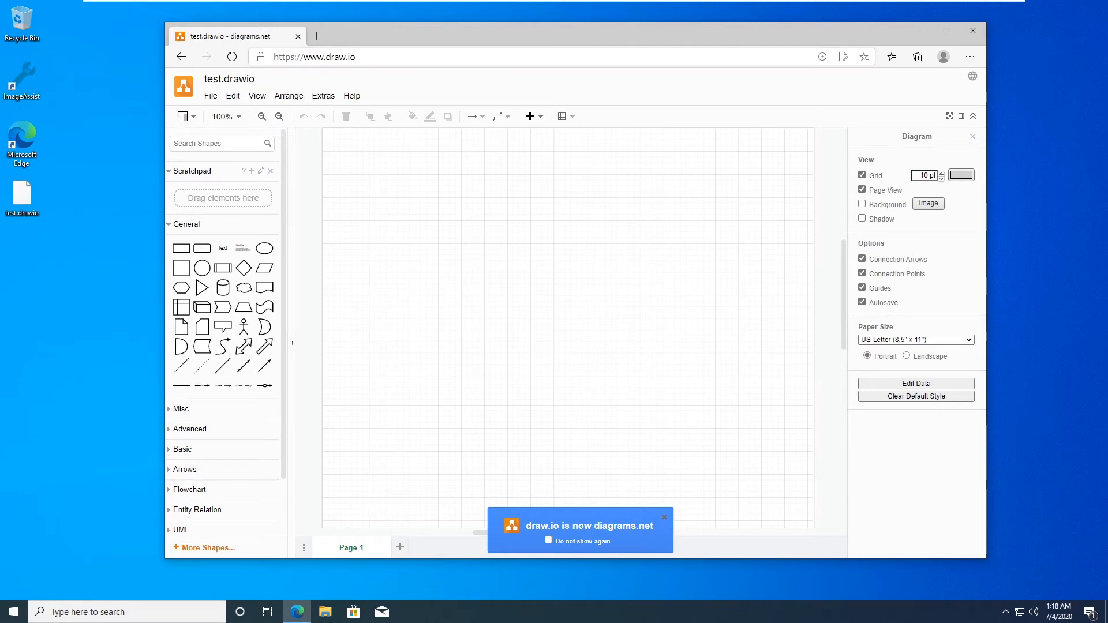
Open github.com/jgraph/drawio-desktop/releases/tag/v13.3.5 in a new browser tab and download draw.io-13.3.5-windows-no-installer.exe
left_click(317, 36)
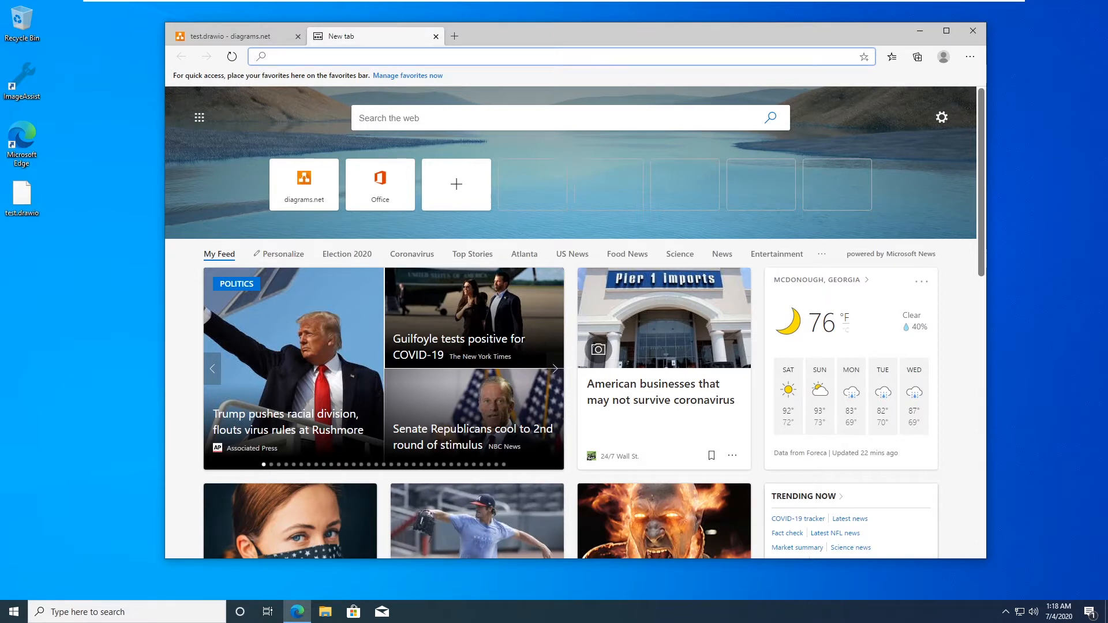
right_click(309, 57)
left_click(349, 183)
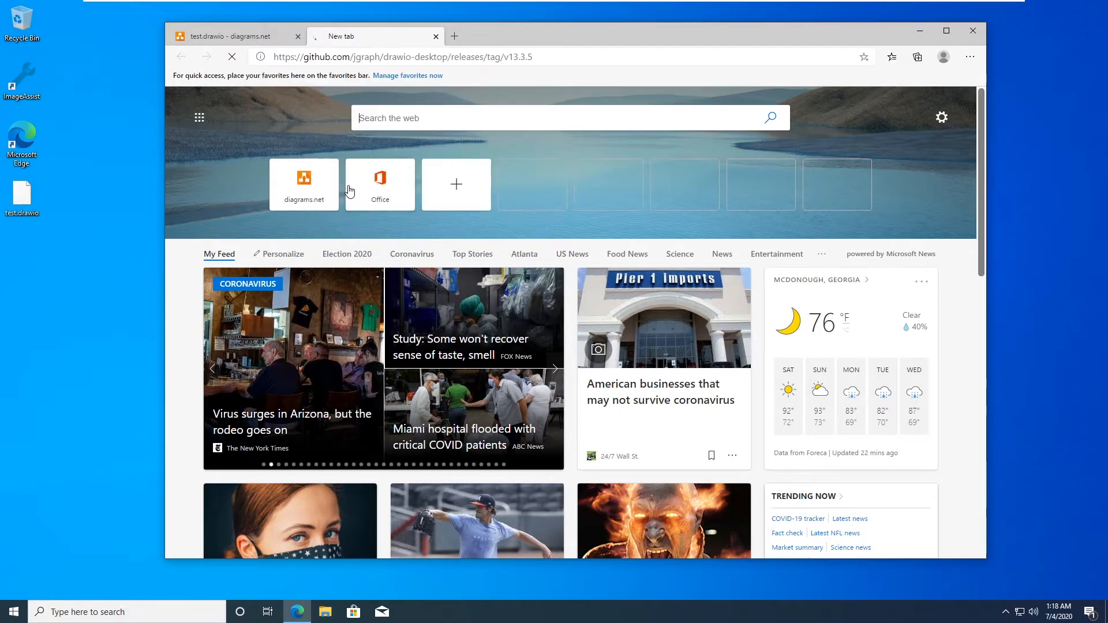
scroll(837, 334, "down", 4)
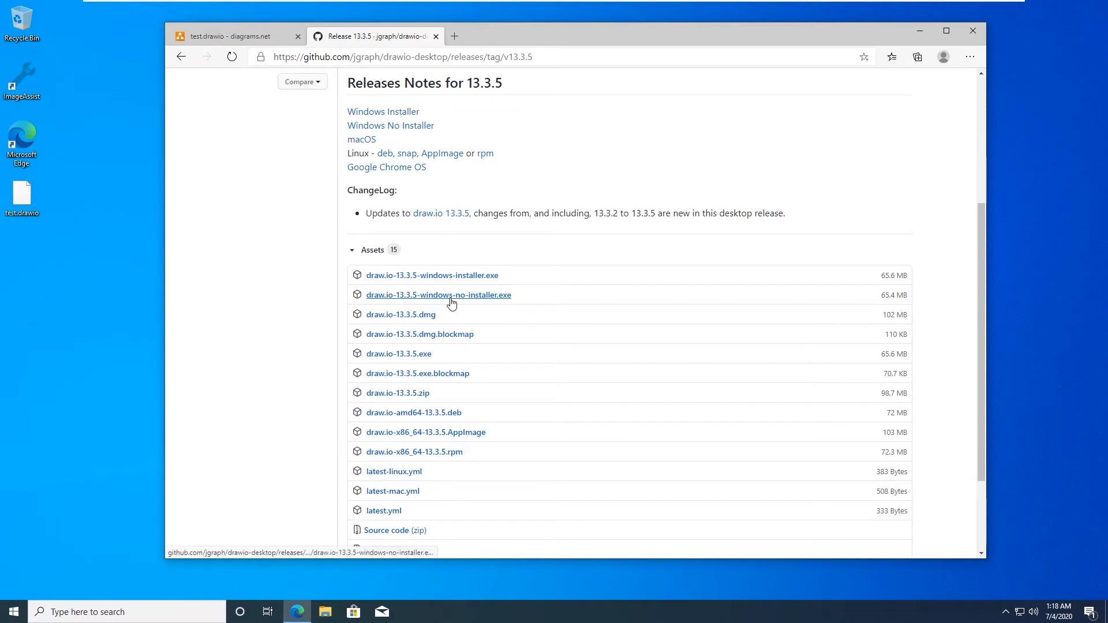
left_click(462, 299)
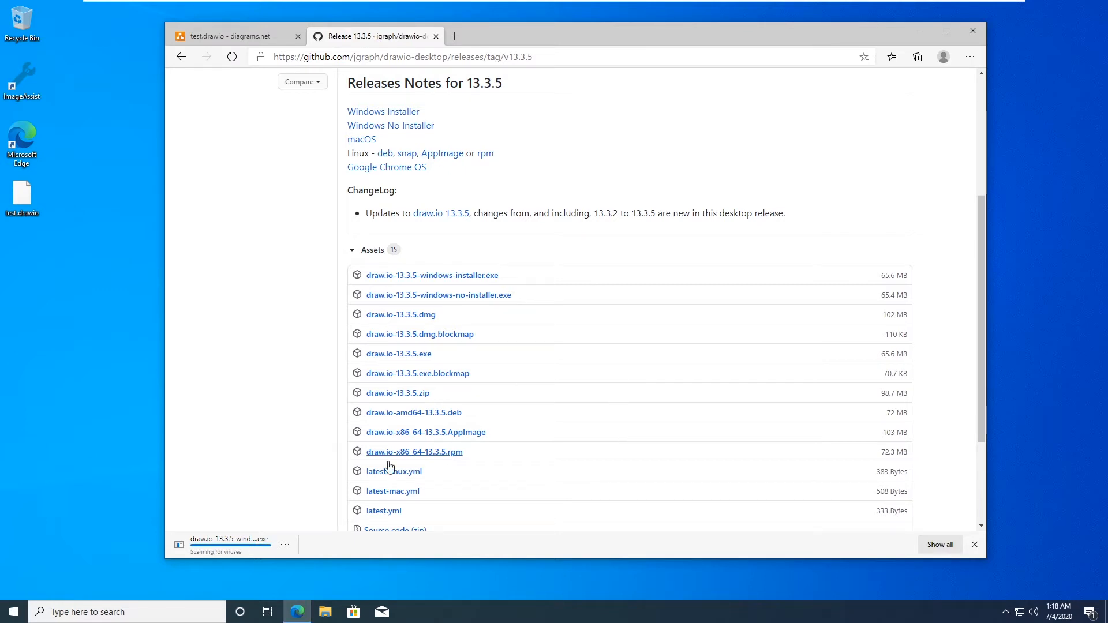
Show the downloaded draw.io-13.3.5-windows-no-installer file in its folder and launch it
left_click(272, 40)
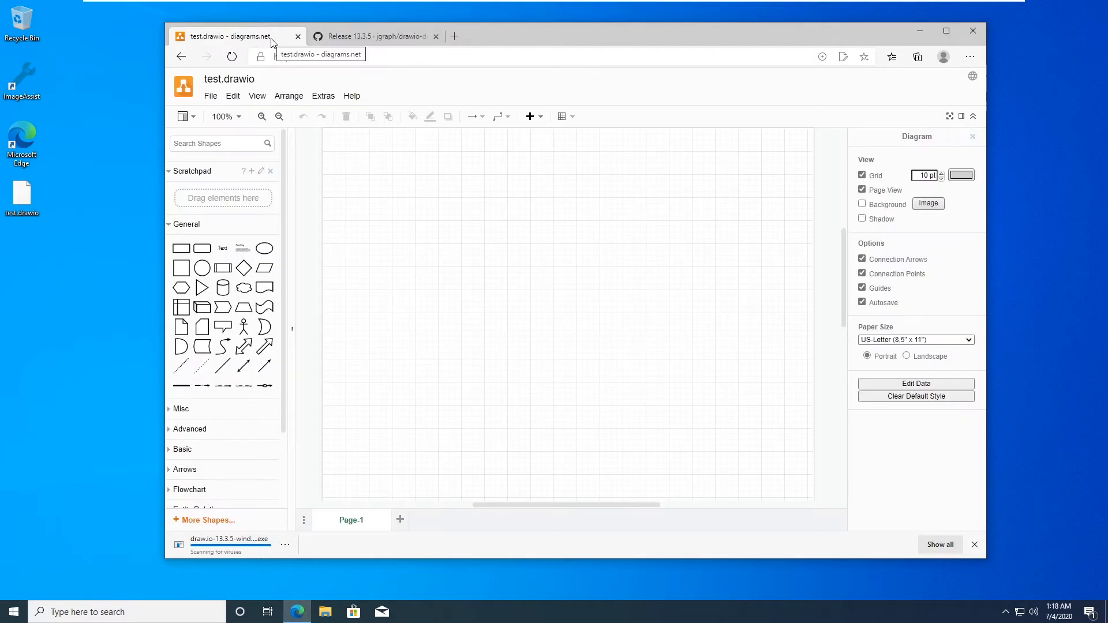
left_click(373, 38)
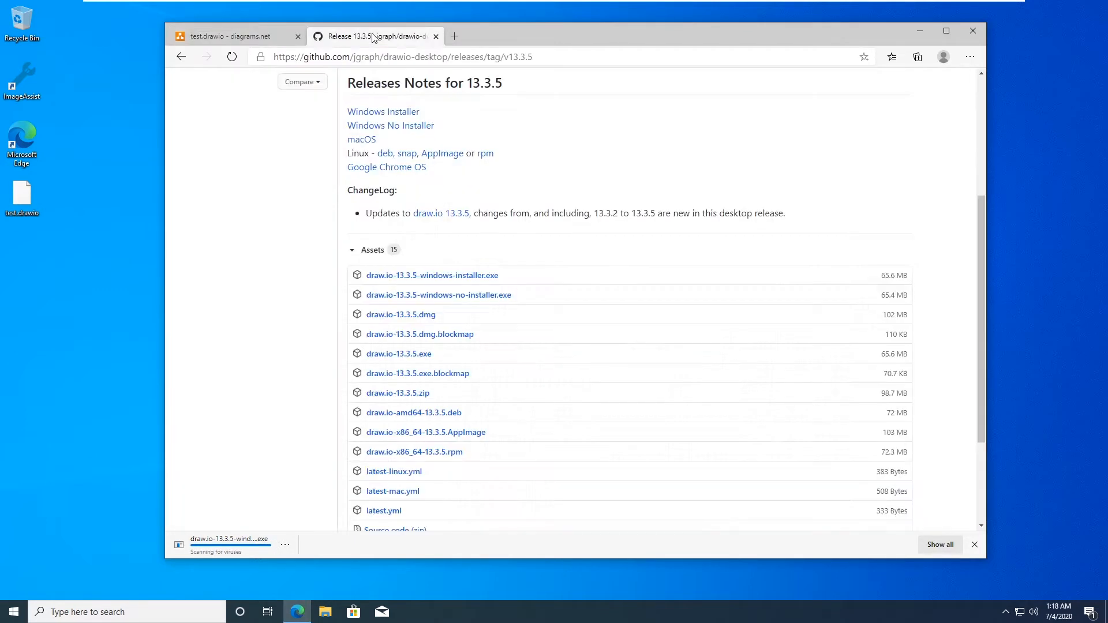
left_click(286, 545)
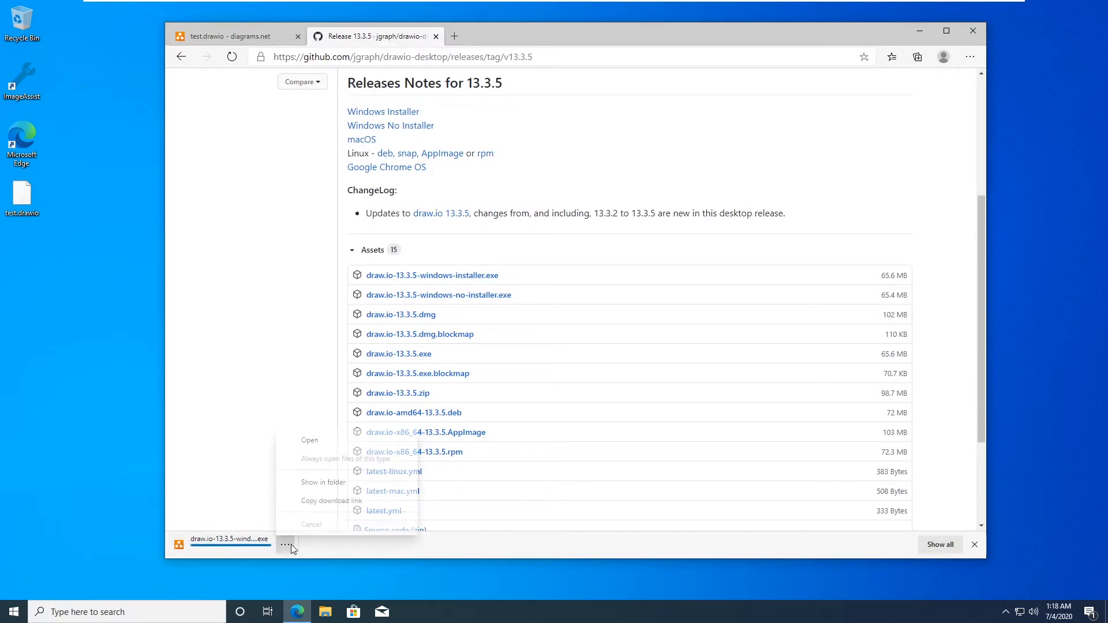
left_click(323, 482)
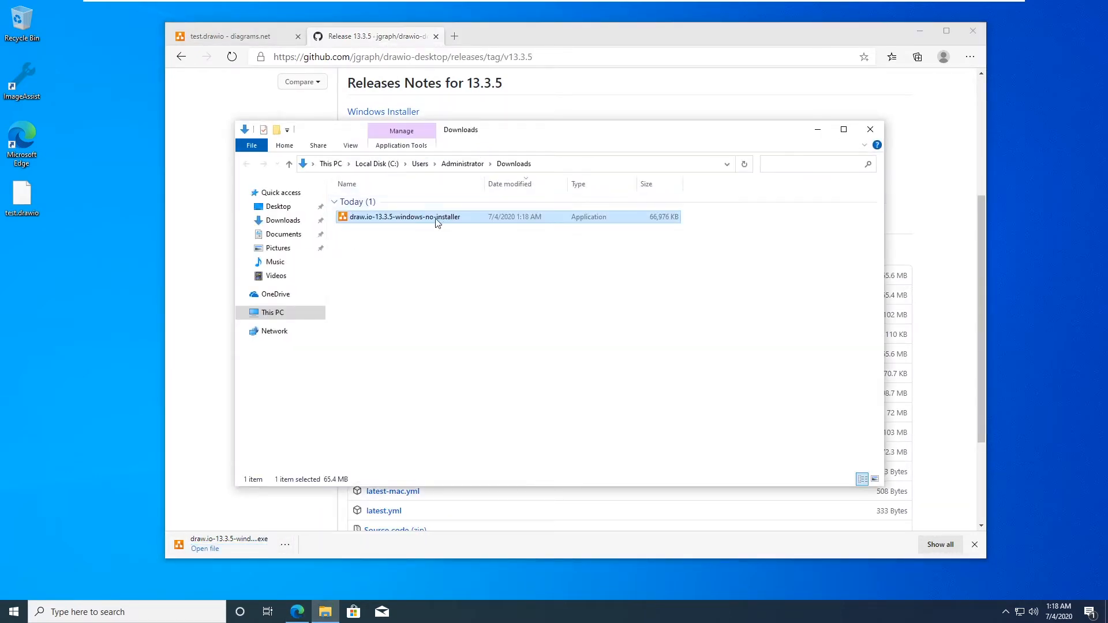
double_click(417, 220)
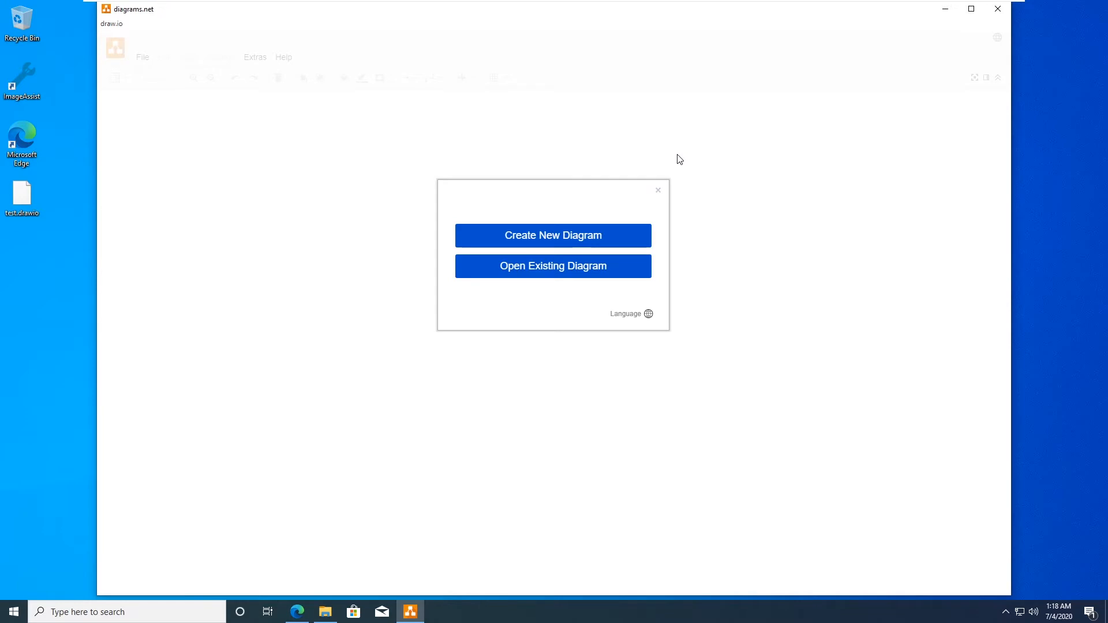
Open the existing diagram test.drawio from the Desktop, then shrink and reposition the desktop draw.io window so the browser stays reachable
left_click(532, 265)
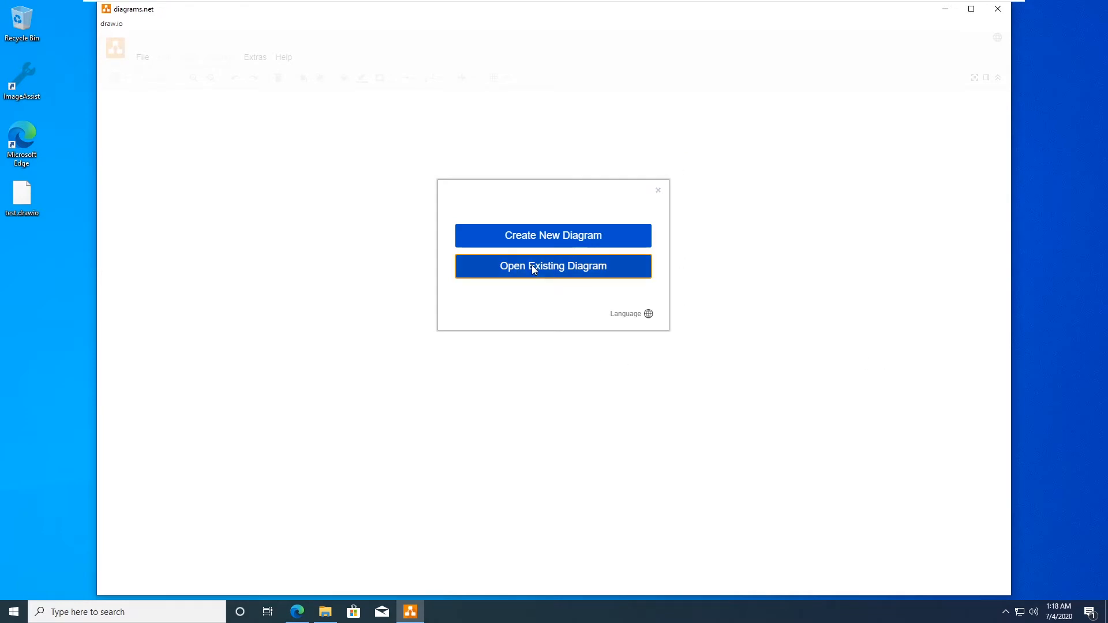
left_click(46, 90)
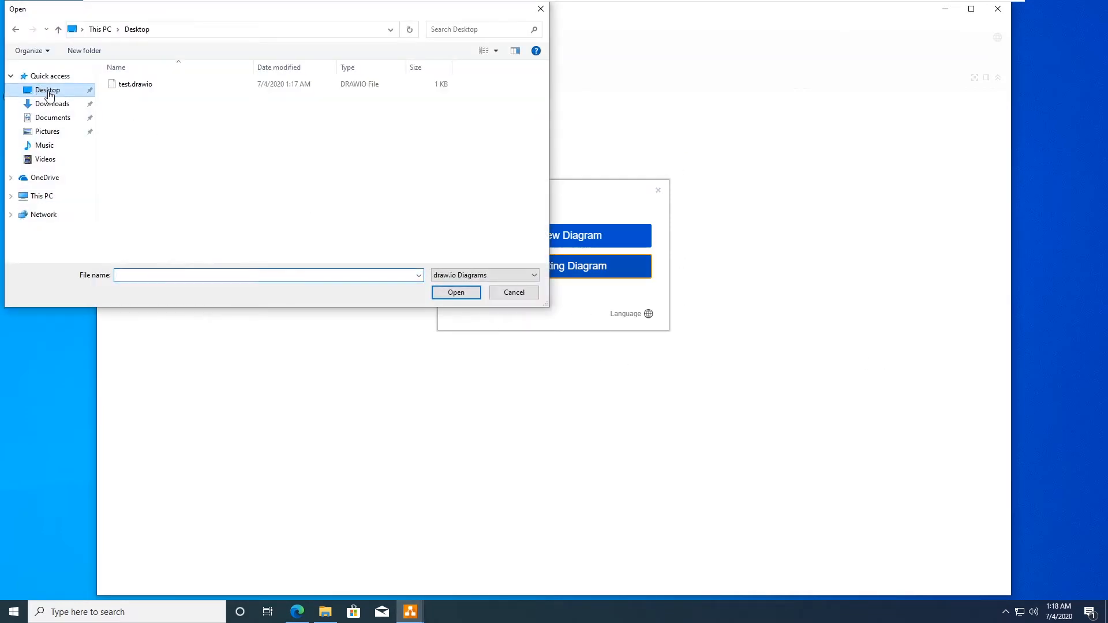
left_click(136, 84)
left_click(455, 293)
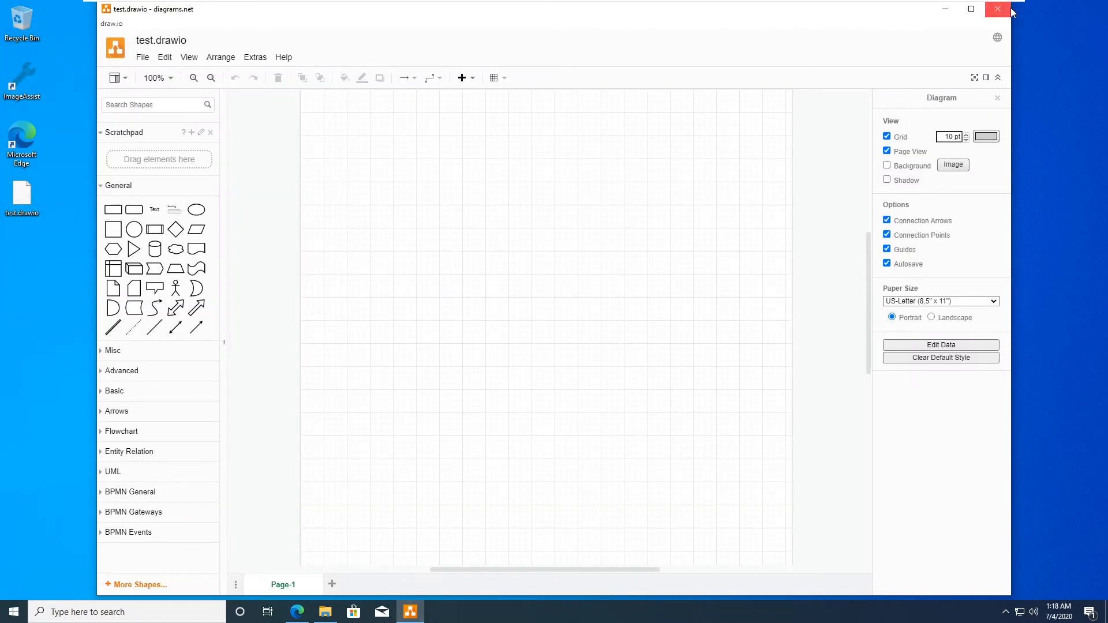
left_click_drag(1012, 2, 1004, 87)
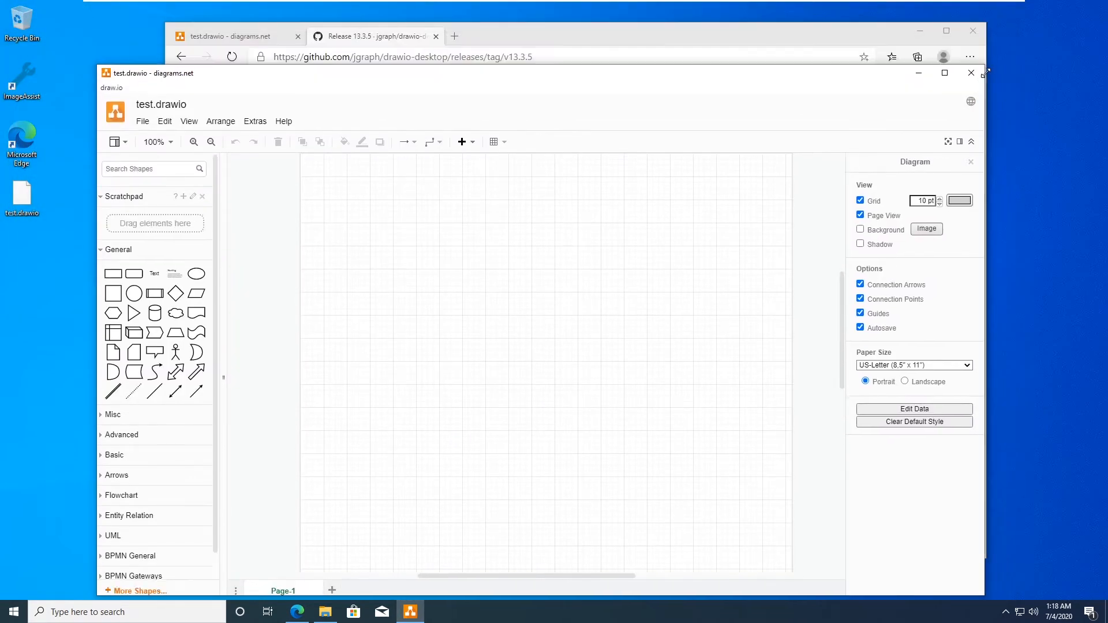
mouse_move(586, 99)
left_mouse_down()
mouse_move(741, 61)
mouse_move(606, 106)
left_mouse_up()
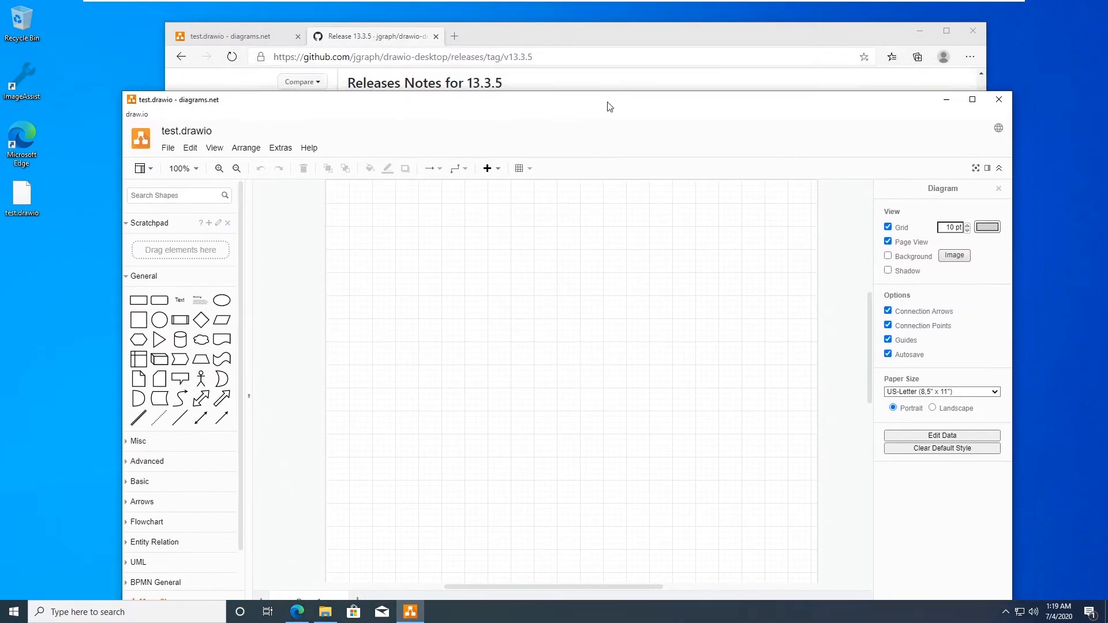
Switch to test.drawio in the browser, search the shapes for access point and place one near the page's upper left
left_click(251, 38)
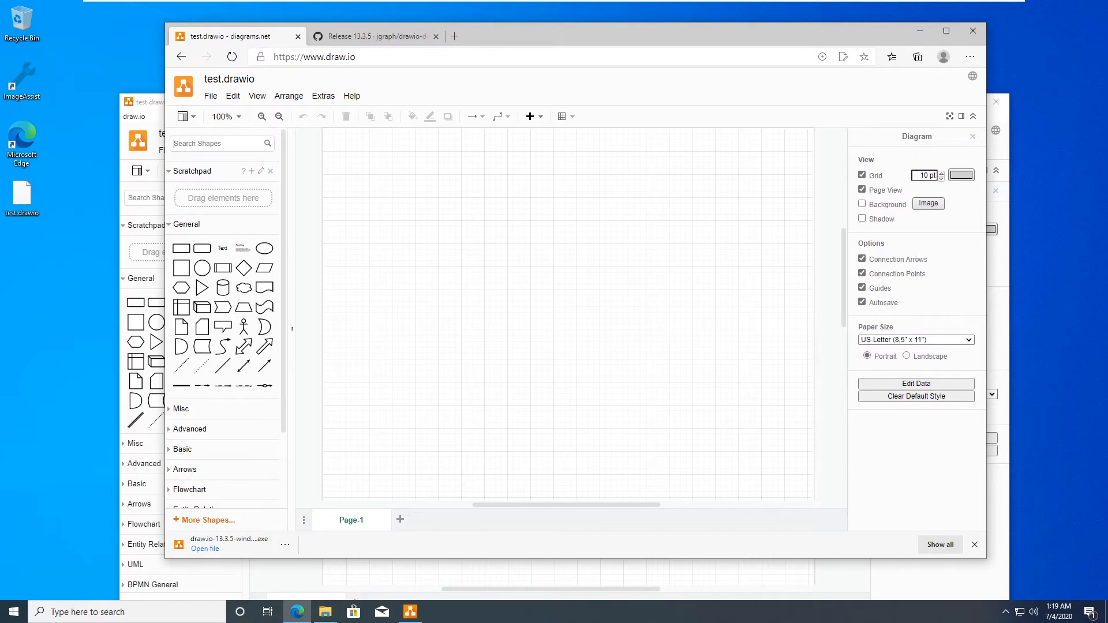
type("access point")
key("Return")
left_click_drag(180, 186, 400, 202)
Search the shape library for switch
triple_click(214, 143)
type("s")
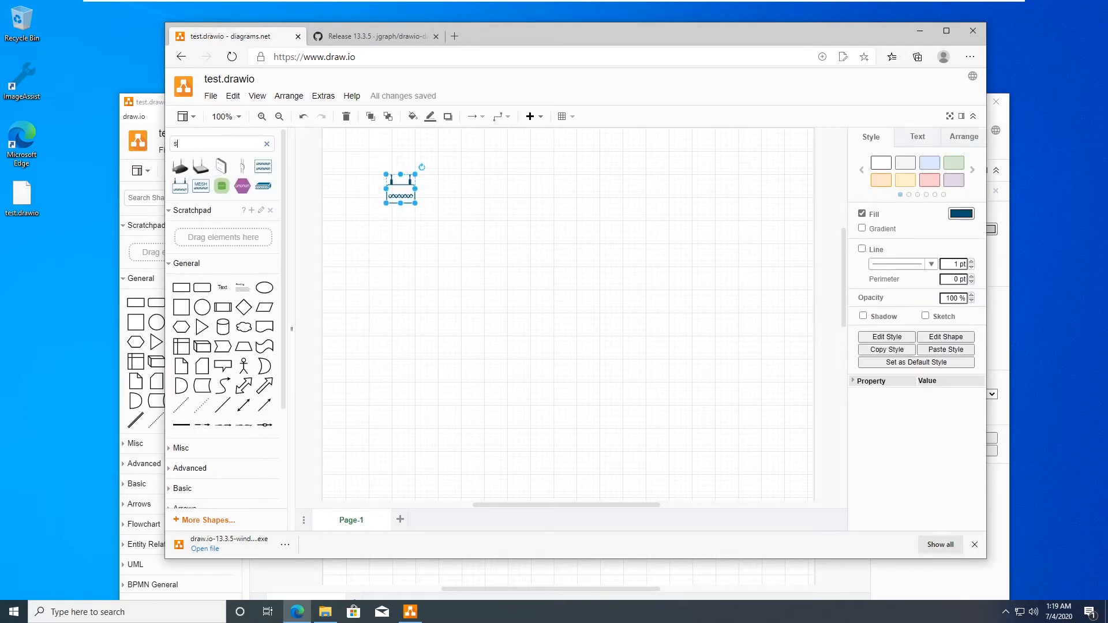
type("witch")
key("Return")
Search the shapes for cisco switch and stack two arrow-style switches and one multilayer switch below the access point
key("ctrl+a")
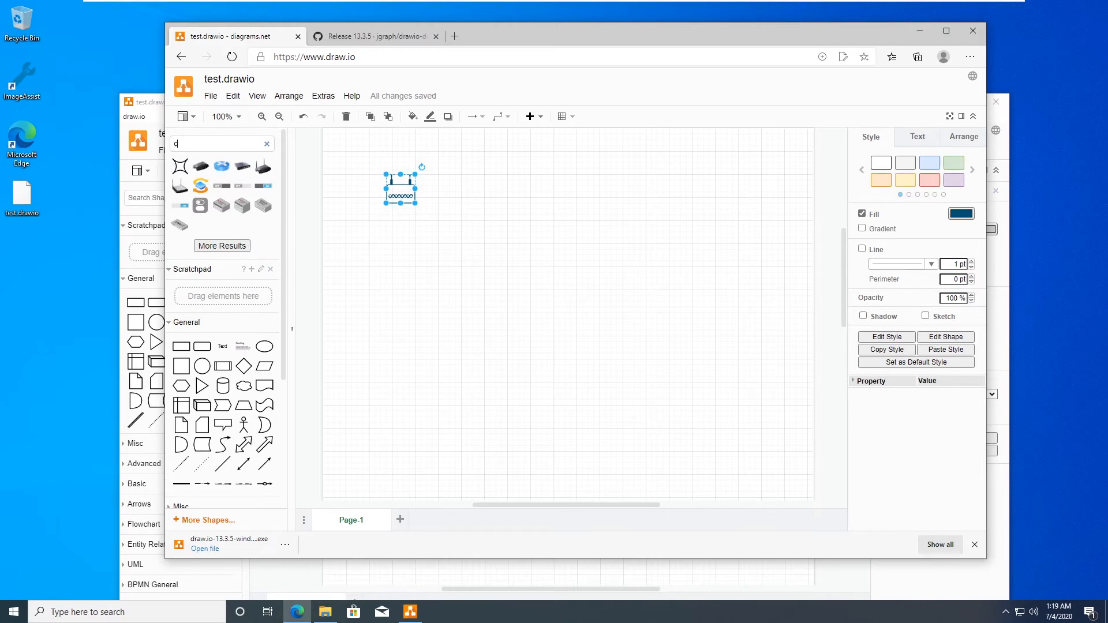
type("cisco switch")
key("Return")
left_click_drag(180, 166, 401, 240)
left_click_drag(182, 167, 401, 348)
left_click(552, 351)
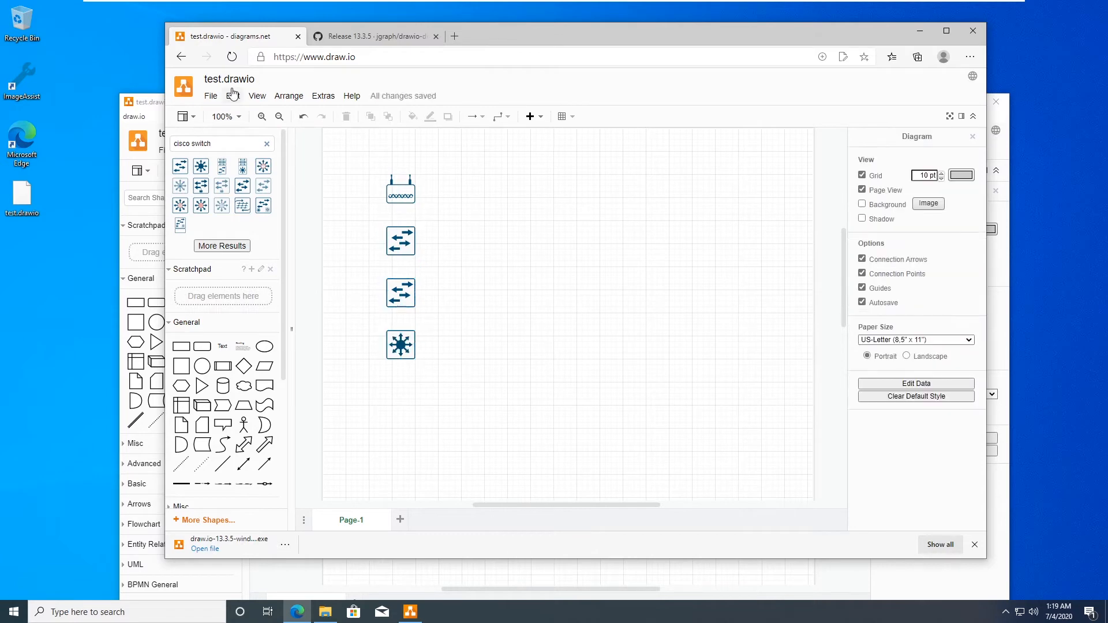
Save the browser diagram, then switch to the desktop draw.io window and load the saved changes into its copy of test.drawio
left_click(210, 98)
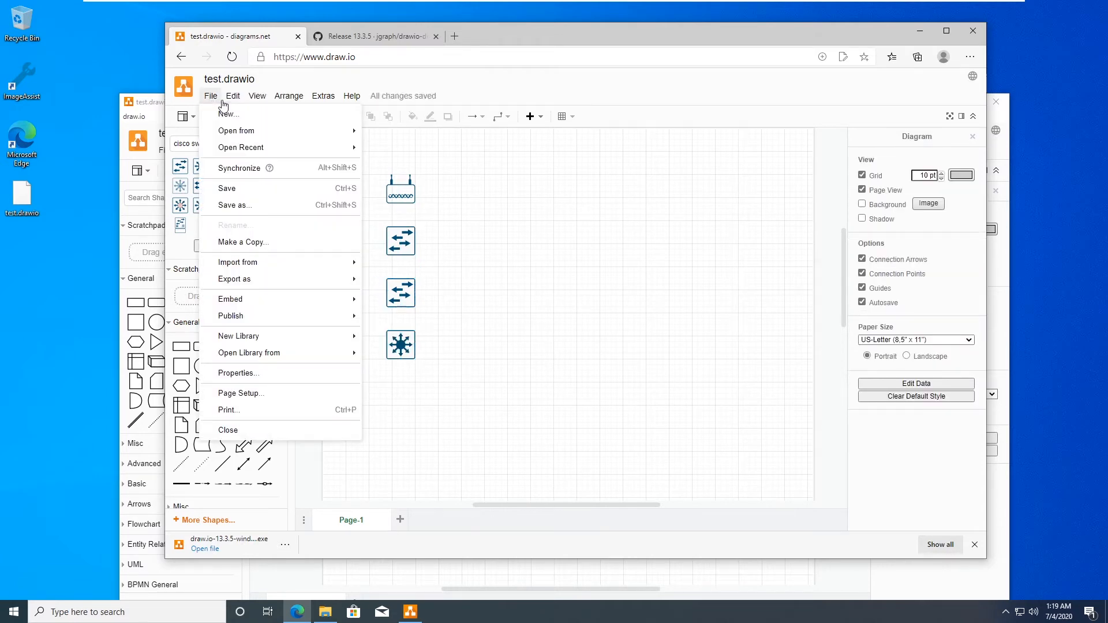
left_click(243, 188)
left_click(548, 584)
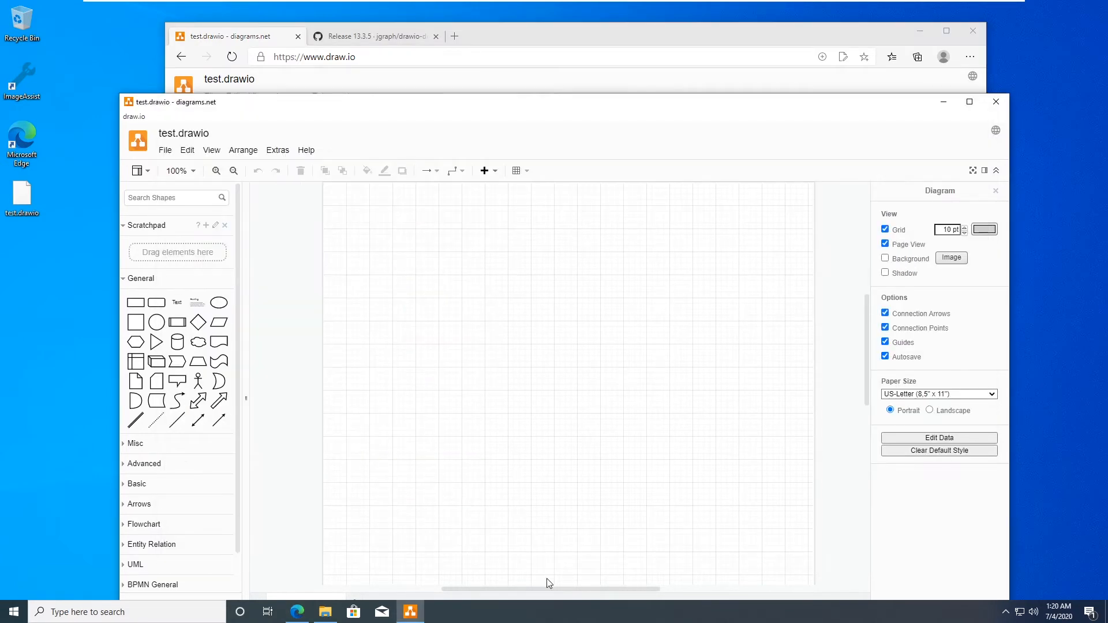
right_click(278, 241)
left_click(165, 151)
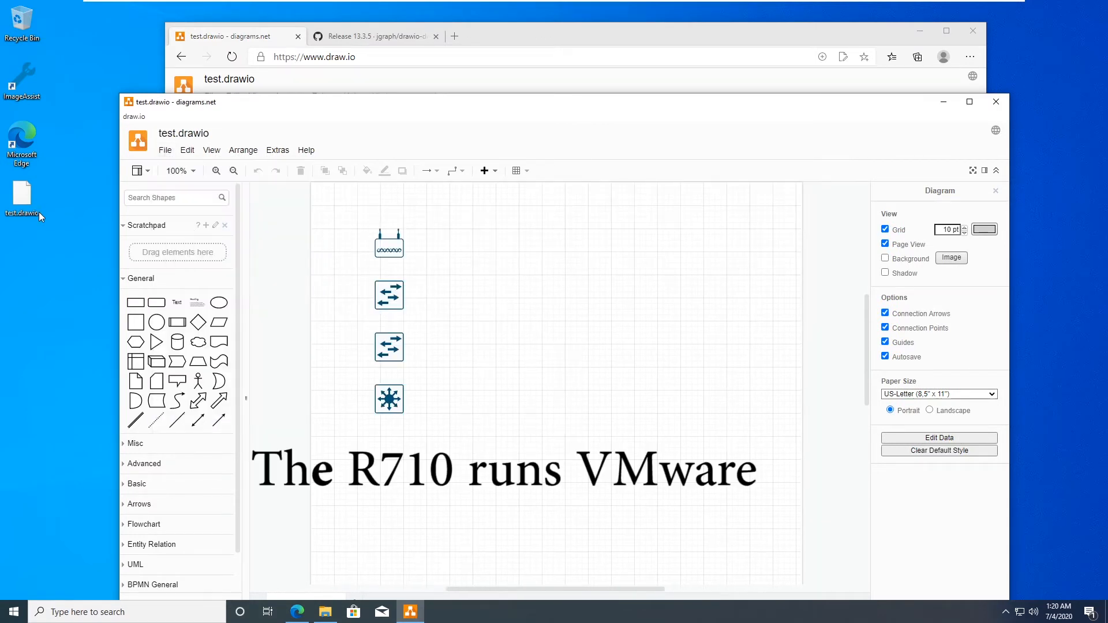
Back in the browser, label the access point Unifi 802.11ac Dual-Radio PRO and the first switch Ubiquiti US-24
left_click(538, 33)
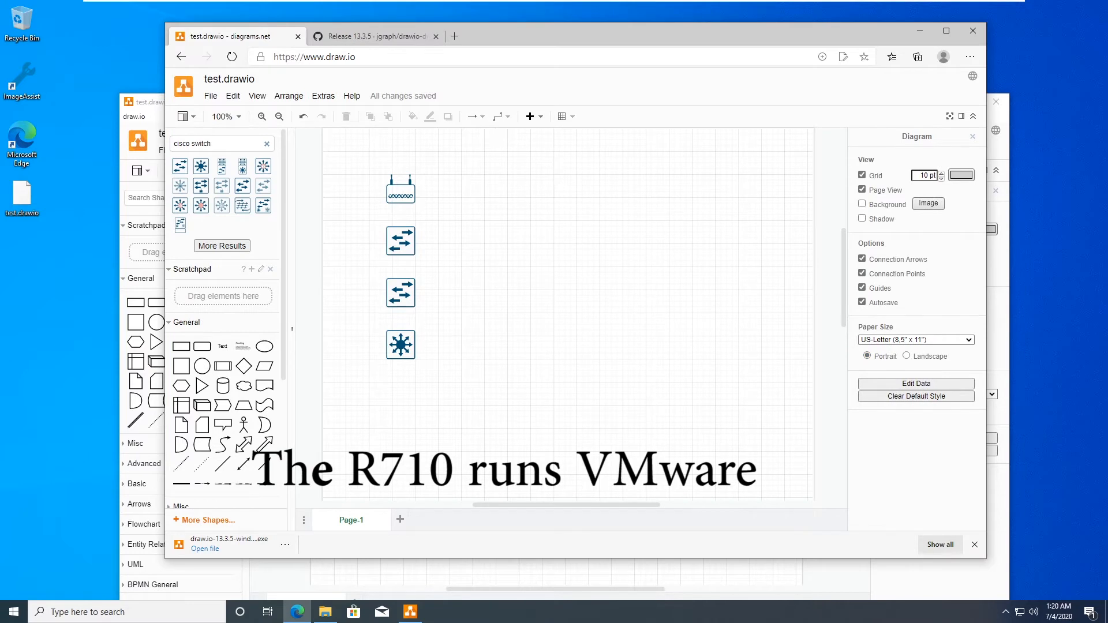
left_click(413, 215)
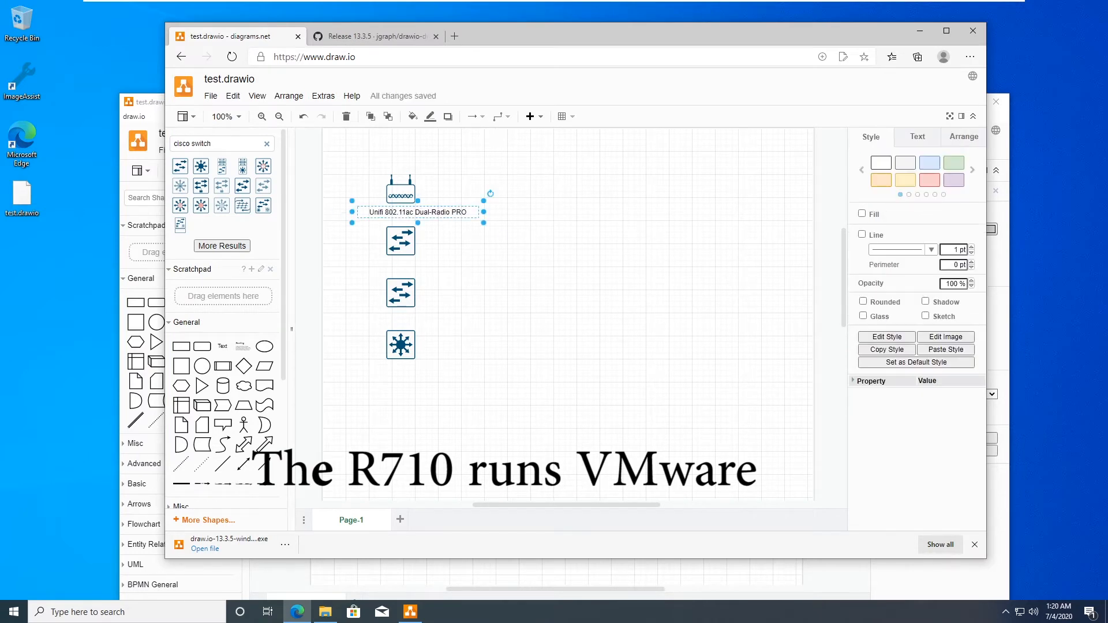
left_click(405, 263)
key("ctrl+v")
left_click_drag(436, 271, 421, 263)
left_click(471, 269)
Add the label Adtran Netvanta 1234 24-Port beneath the second switch
right_click(405, 315)
left_click(415, 317)
type("Adtran Netvanta 1234 24-Port")
left_click_drag(443, 322, 440, 316)
left_click(554, 322)
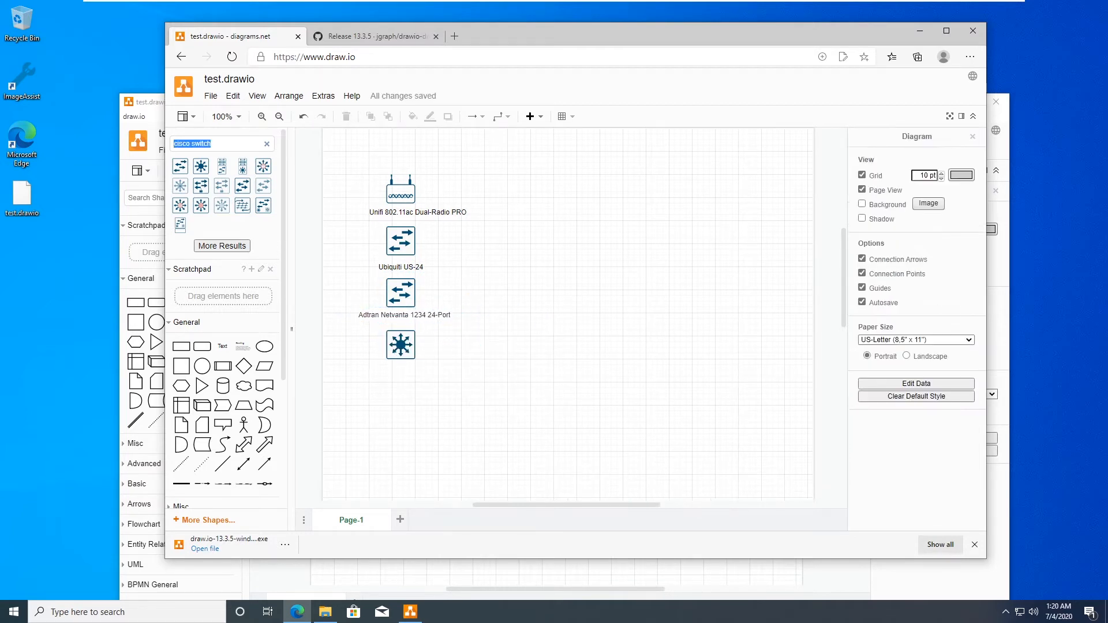
Search the shapes for text, place a text shape below the multilayer switch and enter Cisco in it
type("text")
key("Return")
left_click_drag(180, 202, 418, 378)
double_click(417, 378)
type("Cisco")
scroll(425, 380, "down", 3)
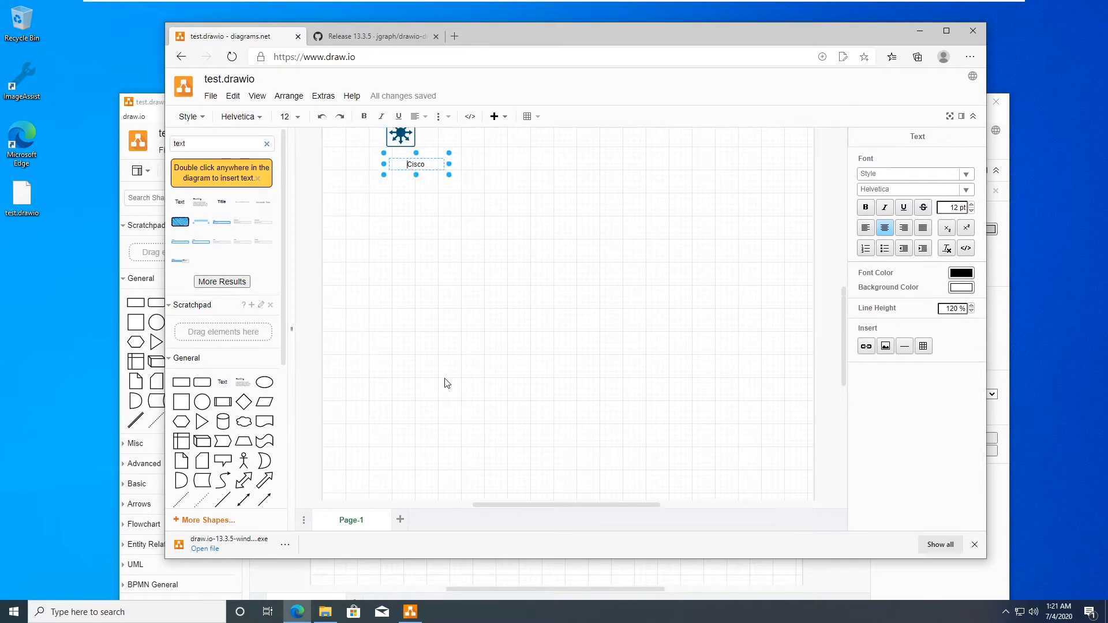
Complete the multilayer switch's label as Cisco 3750 and move it closer beneath the icon
scroll(448, 381, "up", 4)
left_click(436, 411)
double_click(435, 411)
left_click(435, 411)
type("3750")
left_click(551, 395)
left_click_drag(427, 411, 417, 402)
left_click(557, 351)
left_click(225, 116)
left_click(572, 215)
Search the shape library for virtual server and load more results
left_click(219, 144)
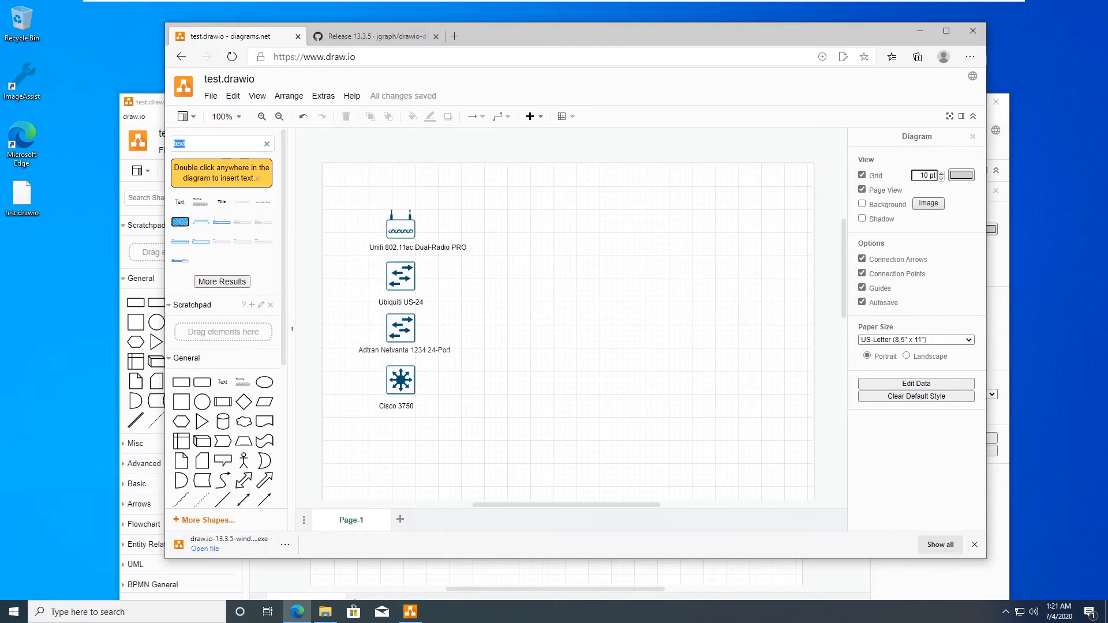
type("vir")
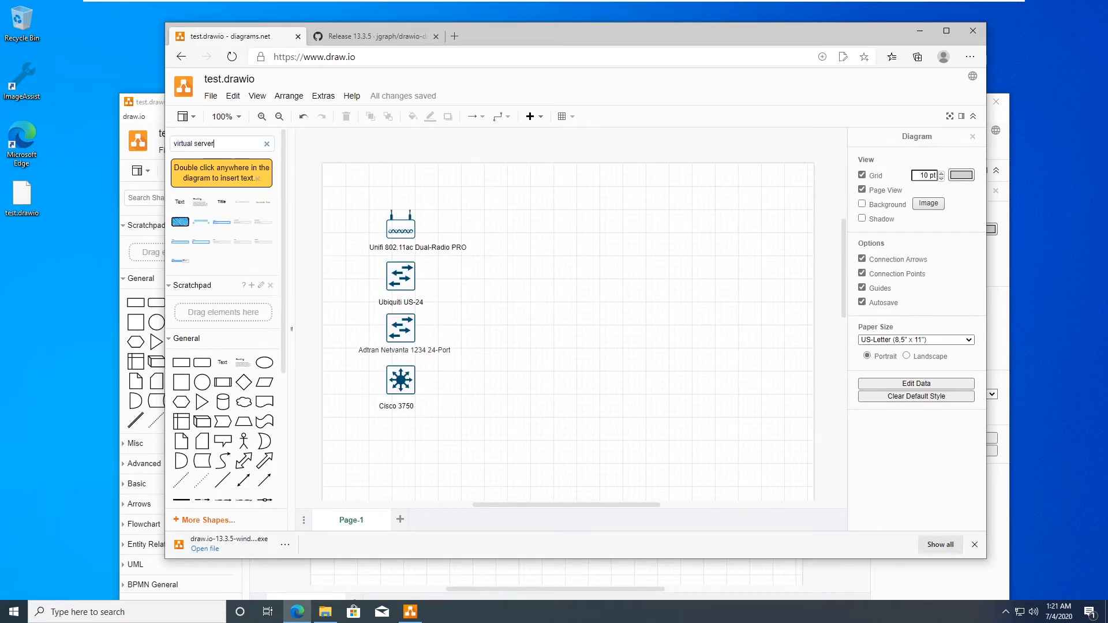
type("tual server")
key("Return")
left_click(214, 246)
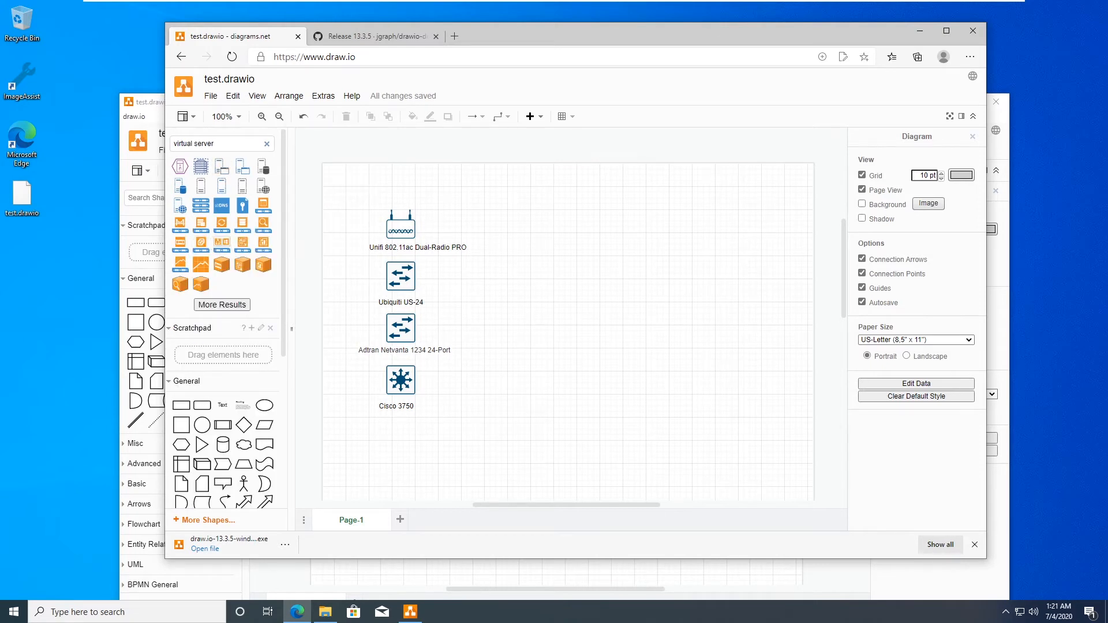
Search the shapes for vmware and place the Virtual Host hypervisor shape to the lower right of the Cisco 3750
key("ctrl+a")
type("vmw")
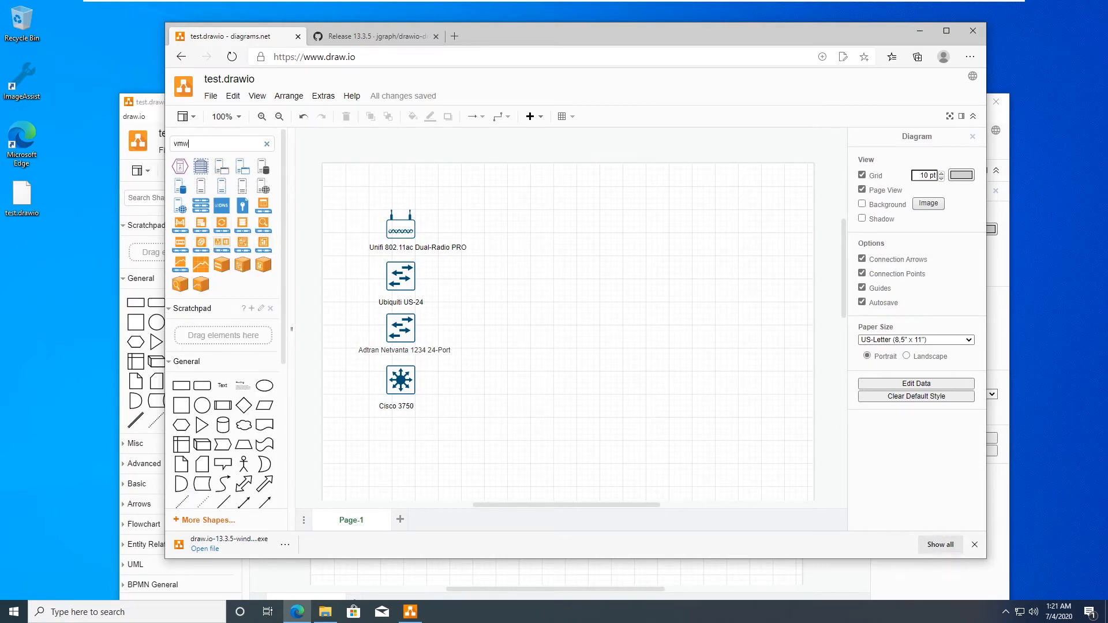
key("Return")
mouse_move(203, 188)
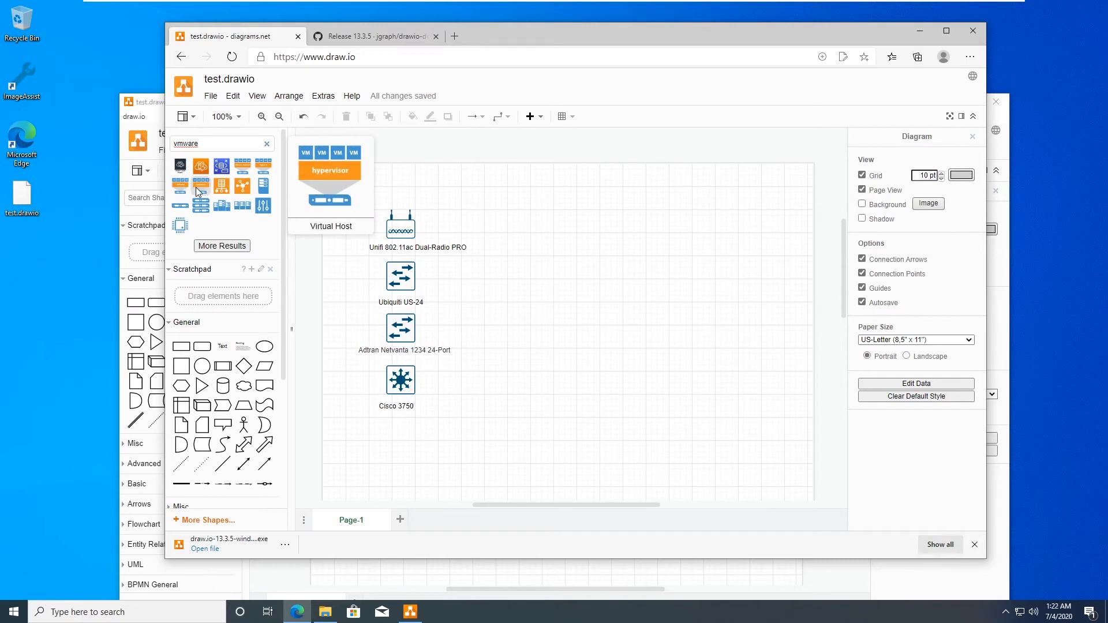
left_click_drag(199, 187, 456, 425)
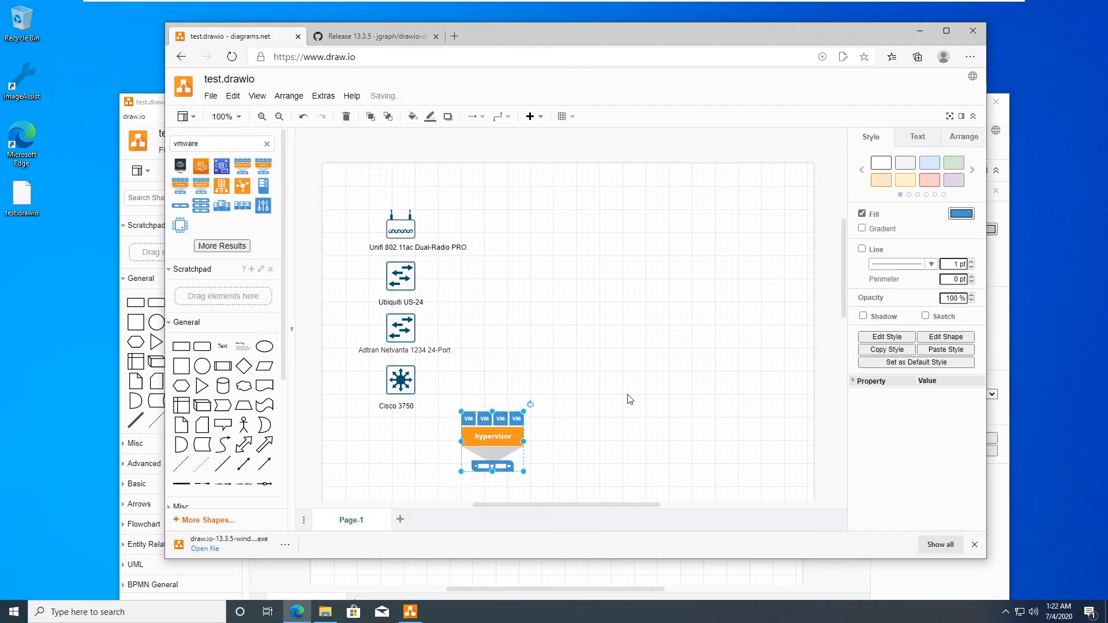
Search the shape library for hyper-v
scroll(628, 396, "down", 3)
double_click(186, 143)
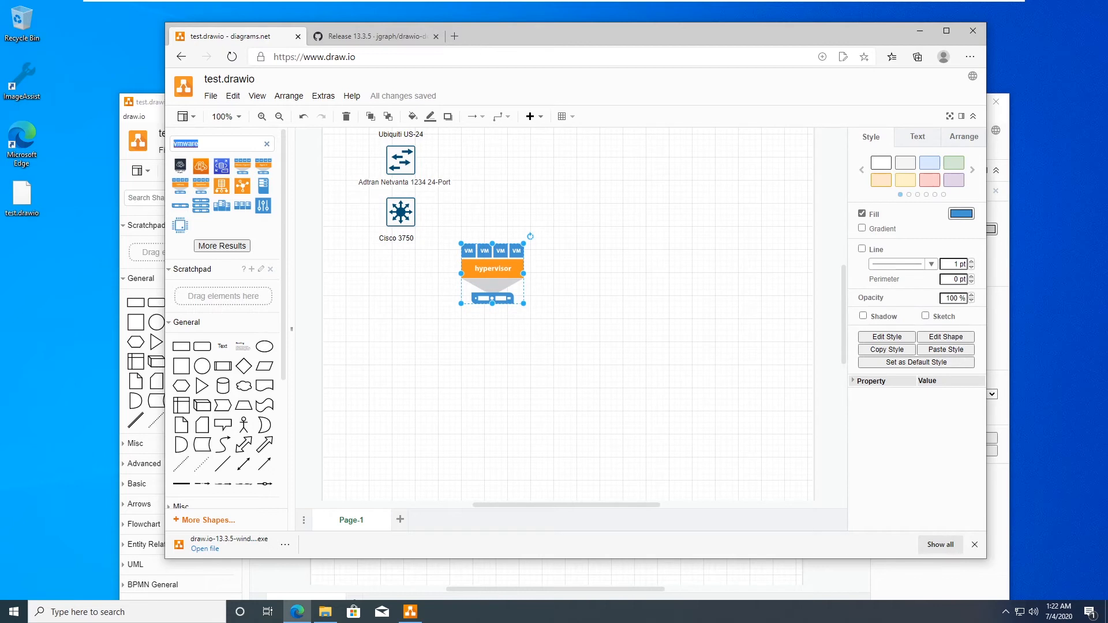
type("hyper-v")
key("Return")
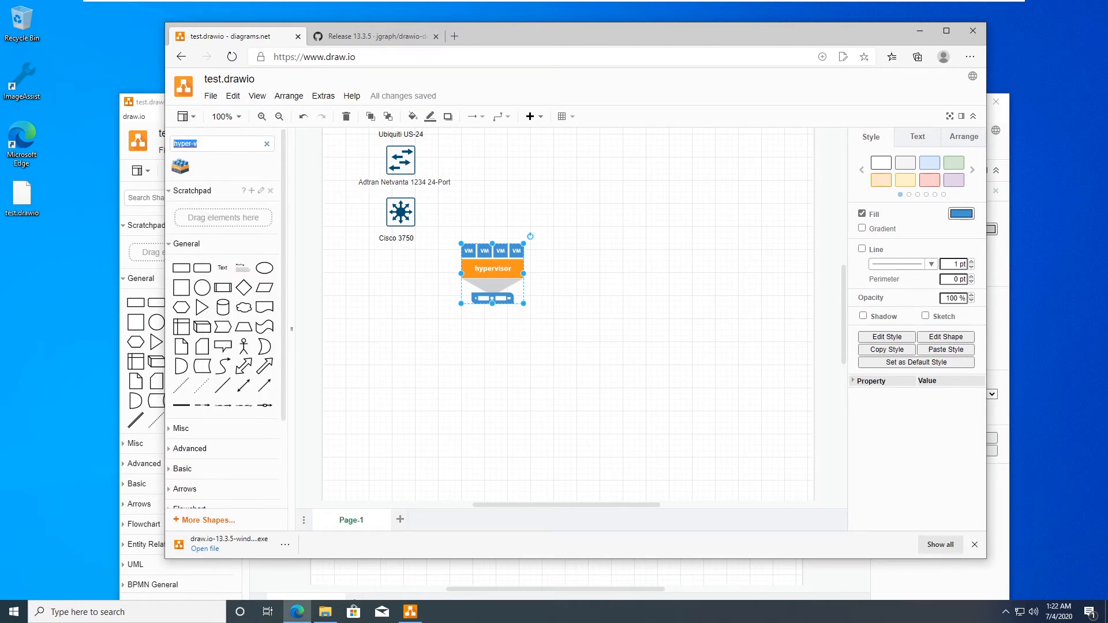
Search the shapes for virtual host, place an ESXi host beside the Cisco 3750 and delete the blue hypervisor shape there
key("BackSpace")
type("virtual host")
key("Return")
mouse_move(203, 191)
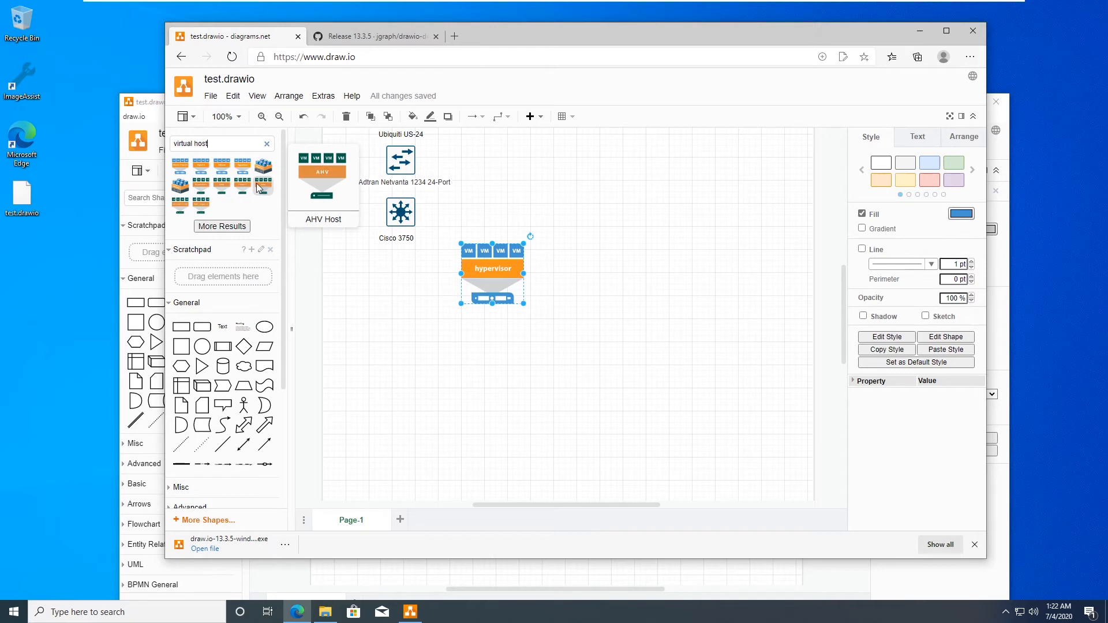
left_click_drag(230, 186, 506, 264)
left_click(490, 268)
key("Delete")
left_click(443, 262)
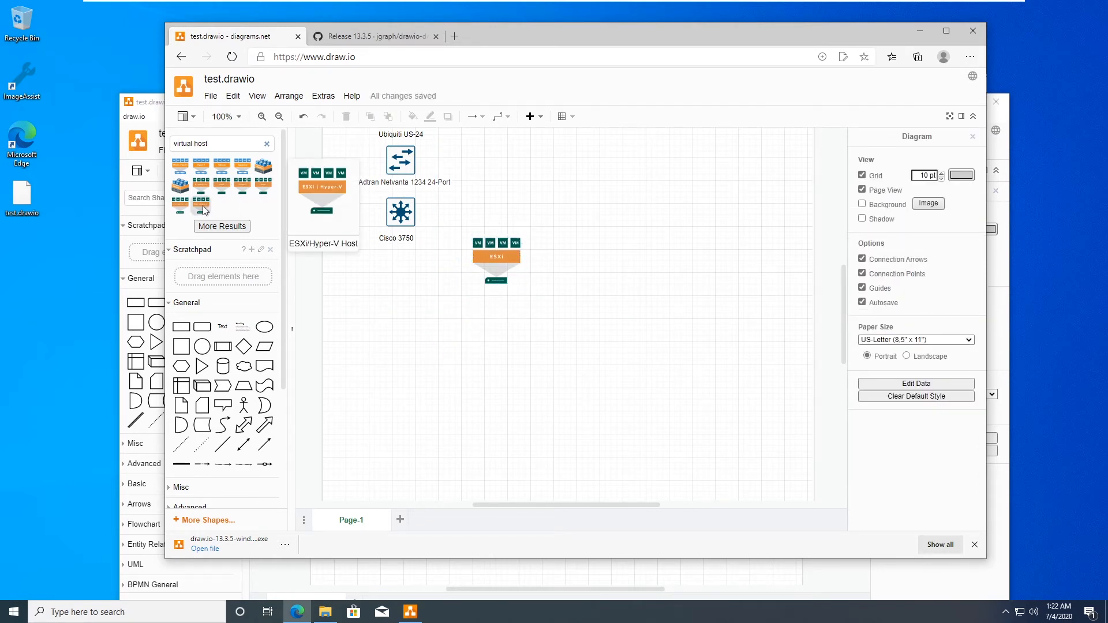
Place a Hyper-V host shape beneath the ESXi host and add a copy of it directly below
mouse_move(182, 209)
left_click_drag(244, 183, 518, 406)
left_click(512, 375)
left_click(494, 333)
key("ctrl+c")
left_click(504, 413)
key("ctrl+v")
left_click(587, 368)
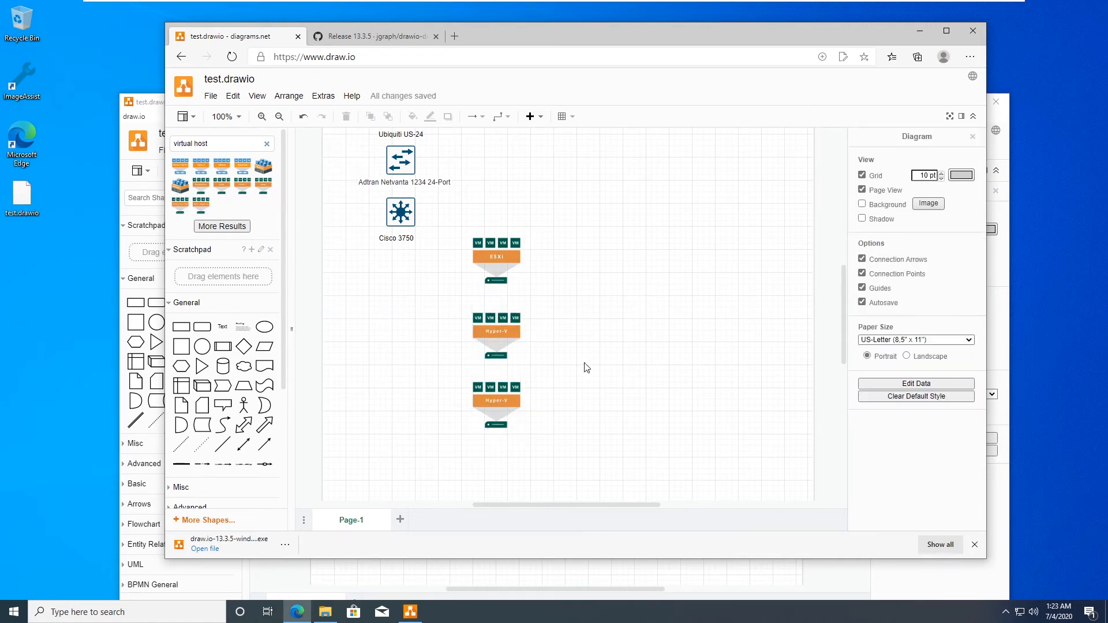
Search the shape library for nas
key("ctrl+shift+Left")
key("ctrl+shift+Left")
type("nas")
key("Return")
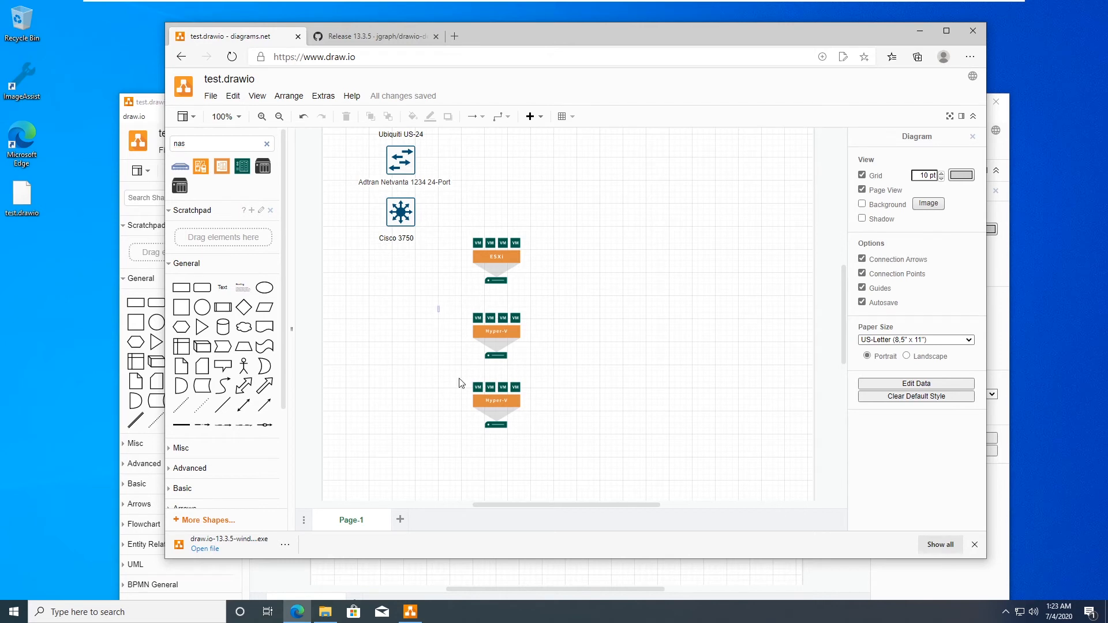
Move both Hyper-V hosts further down together to widen the gap beneath the ESXi host
left_click_drag(460, 304, 564, 452)
key("shift+Down")
key("shift+Down")
key("shift+Down")
key("shift+Down")
key("Down")
key("Down")
key("Down")
key("Down")
key("Down")
key("Down")
key("Down")
key("Down")
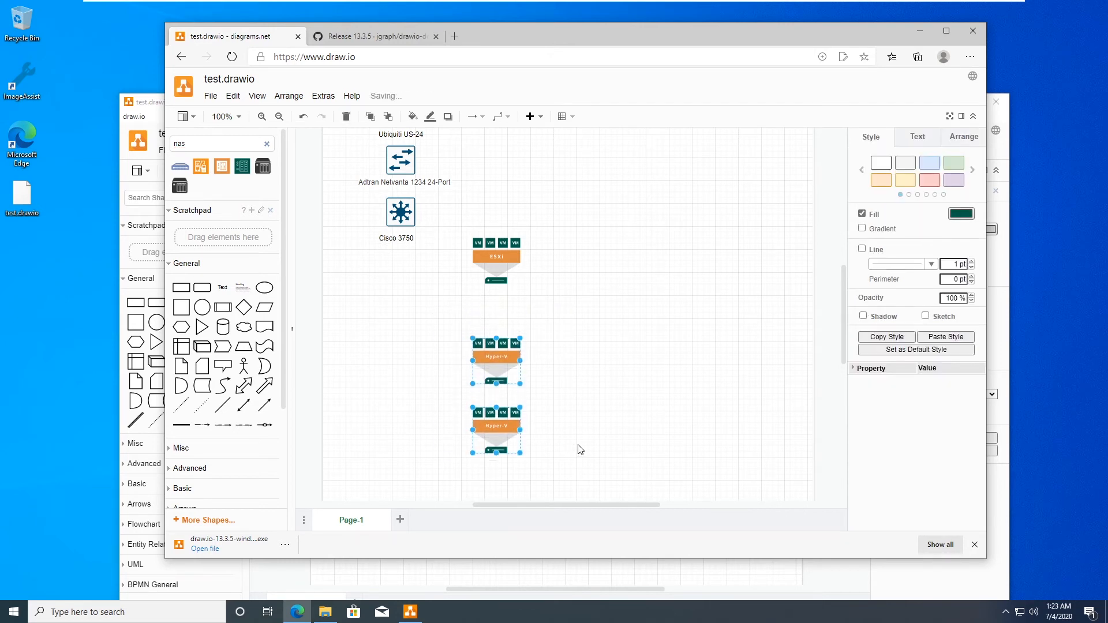
left_click_drag(517, 359, 516, 384)
Insert black NAS shapes, position one between the ESXi host and the upper Hyper-V host, and delete the surplus copies
left_click(569, 322)
left_click(270, 168)
left_click(270, 168)
left_click(270, 168)
left_click_drag(567, 316, 591, 316)
left_click(482, 329)
left_click_drag(493, 339, 501, 347)
left_click(593, 315)
key("Delete")
left_click(568, 315)
key("Delete")
left_click(488, 334)
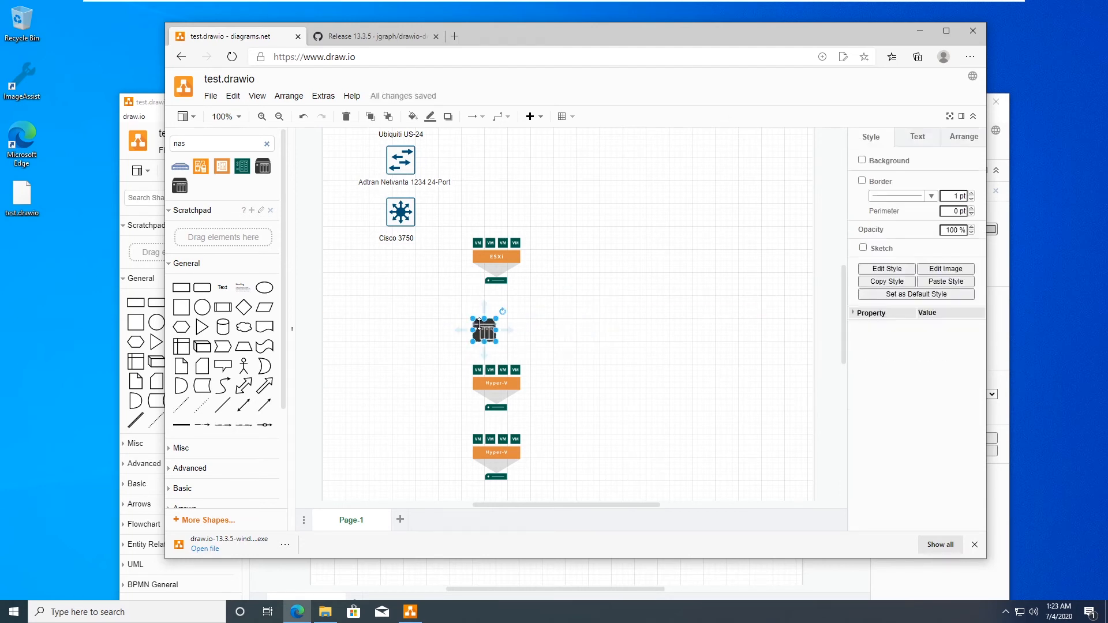
Arrange two NAS shapes side by side, centred between the ESXi host and the upper Hyper-V host
left_click(574, 334)
left_click_drag(490, 340, 518, 343)
left_click(450, 347)
left_click_drag(438, 313, 552, 356)
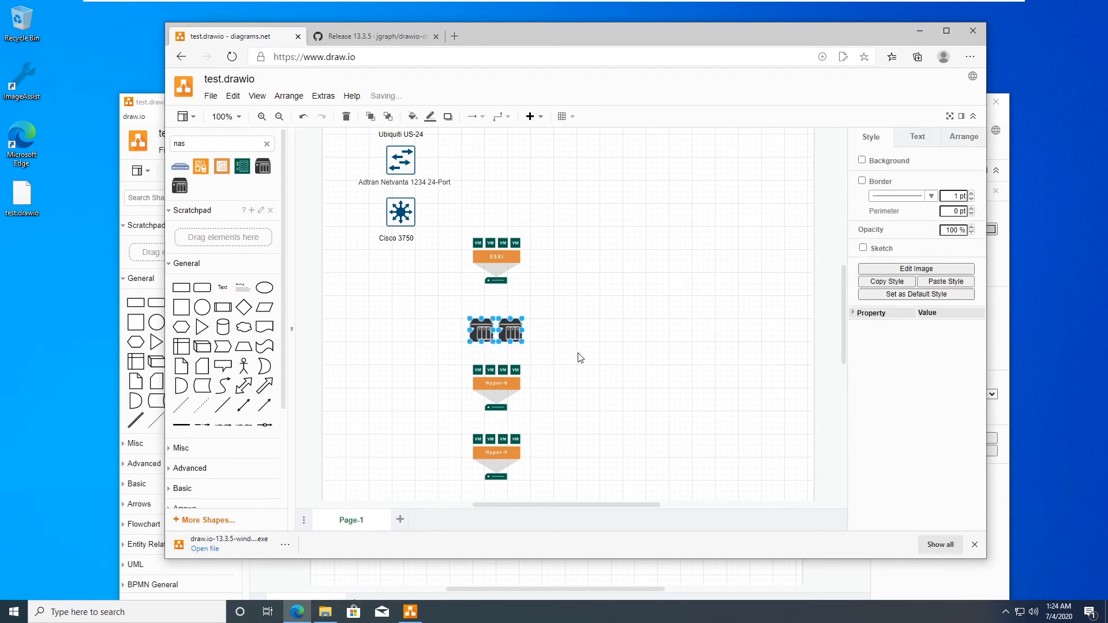
left_click(594, 352)
Save the diagram in the browser, switch to the draw.io desktop app and refresh test.drawio there
left_click(210, 96)
left_click(227, 193)
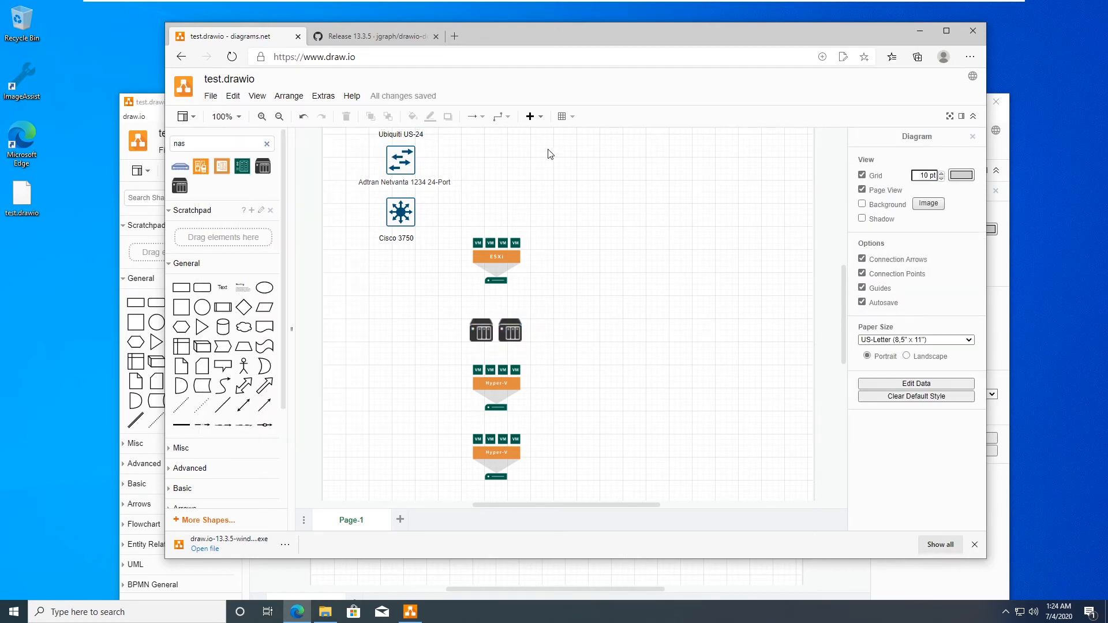
left_click(283, 589)
mouse_move(455, 105)
left_mouse_down()
mouse_move(546, 112)
mouse_move(459, 88)
left_mouse_up()
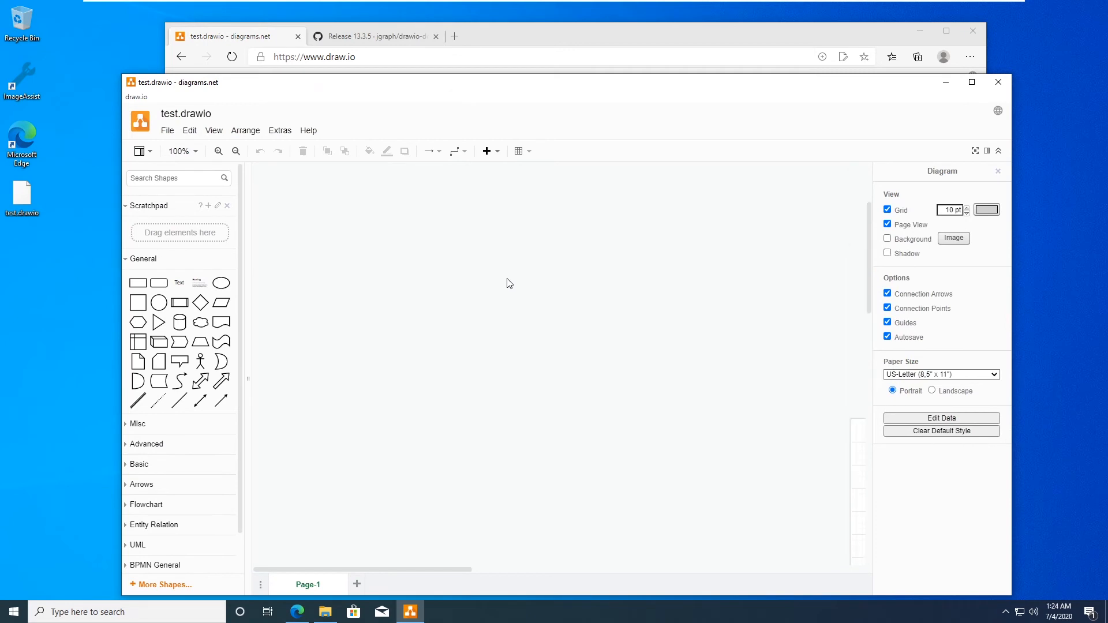
left_click(168, 131)
left_click(201, 211)
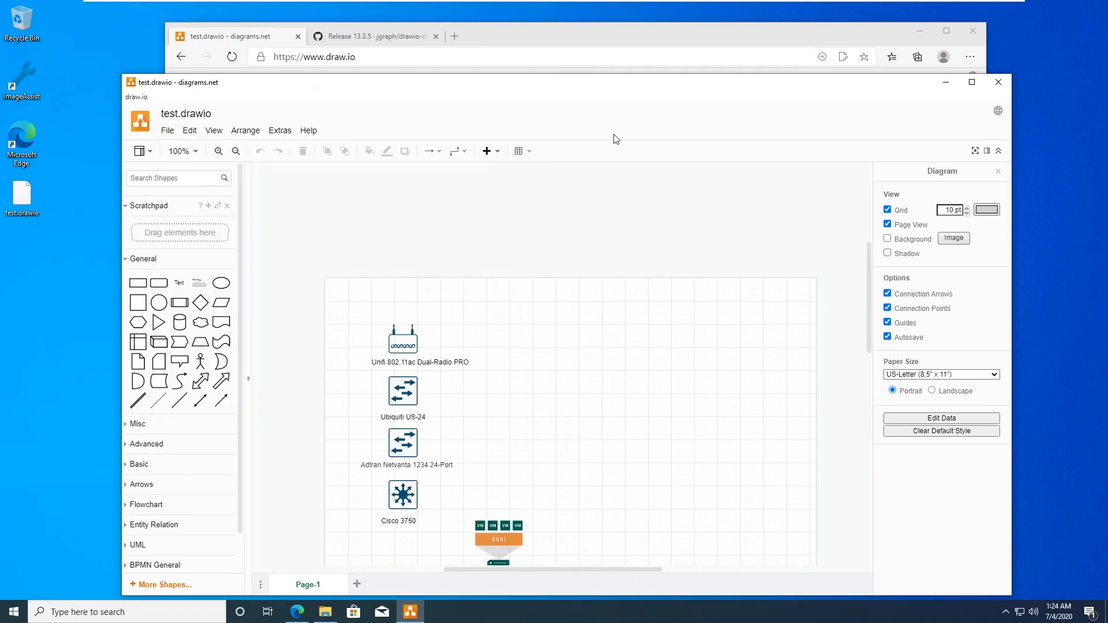
scroll(583, 260, "down", 4)
Switch to the browser version and add a text list of servers beside the ESXi host, from Veeam Backup Community Server to OPNSense FireWALL
left_click(600, 36)
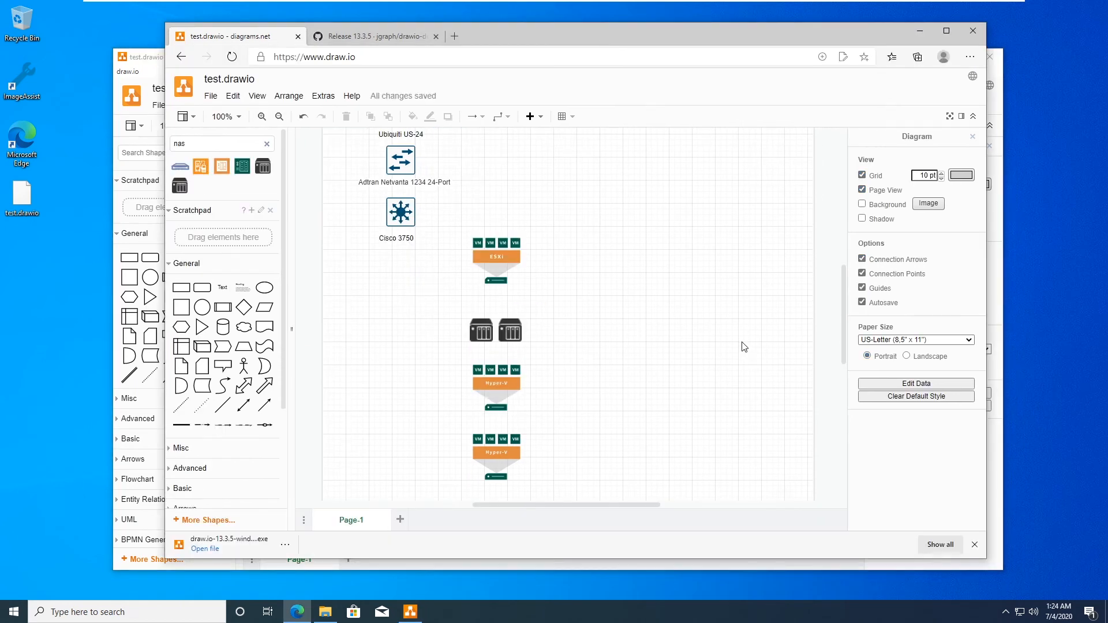
scroll(745, 347, "up", 2)
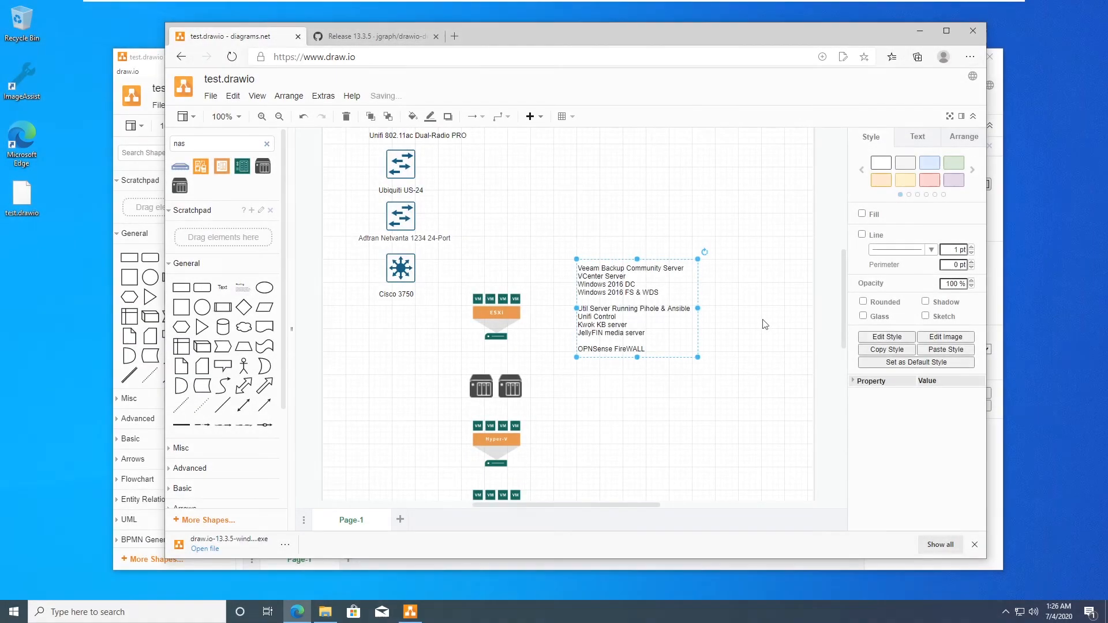
left_click(765, 323)
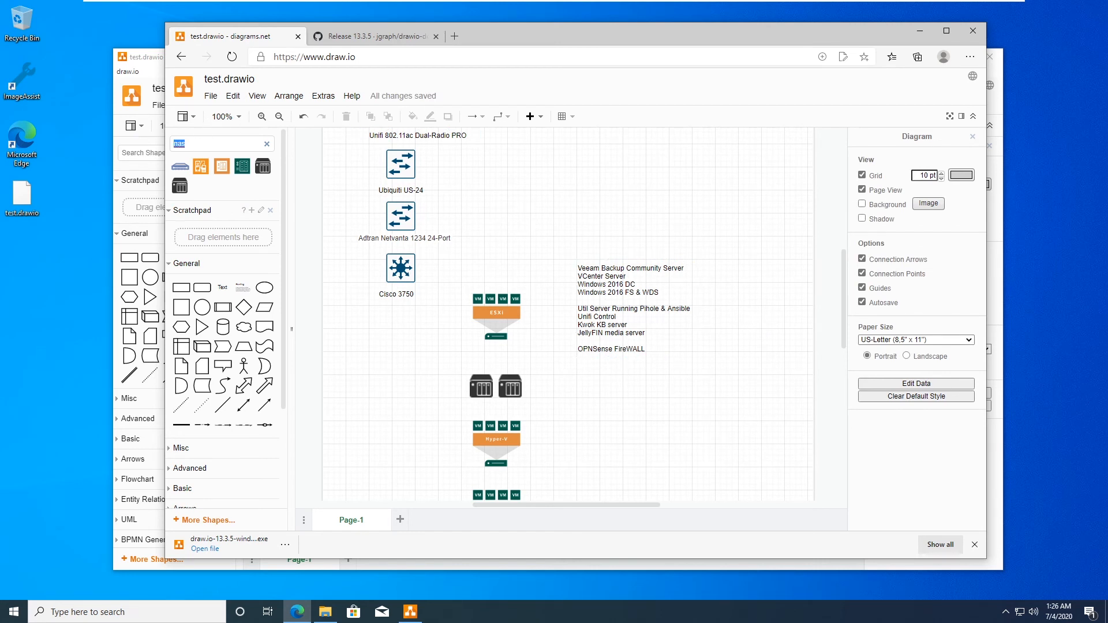
Search the shapes for modem and place the Modem shape to the lower left of the Cisco 3750
key("Return")
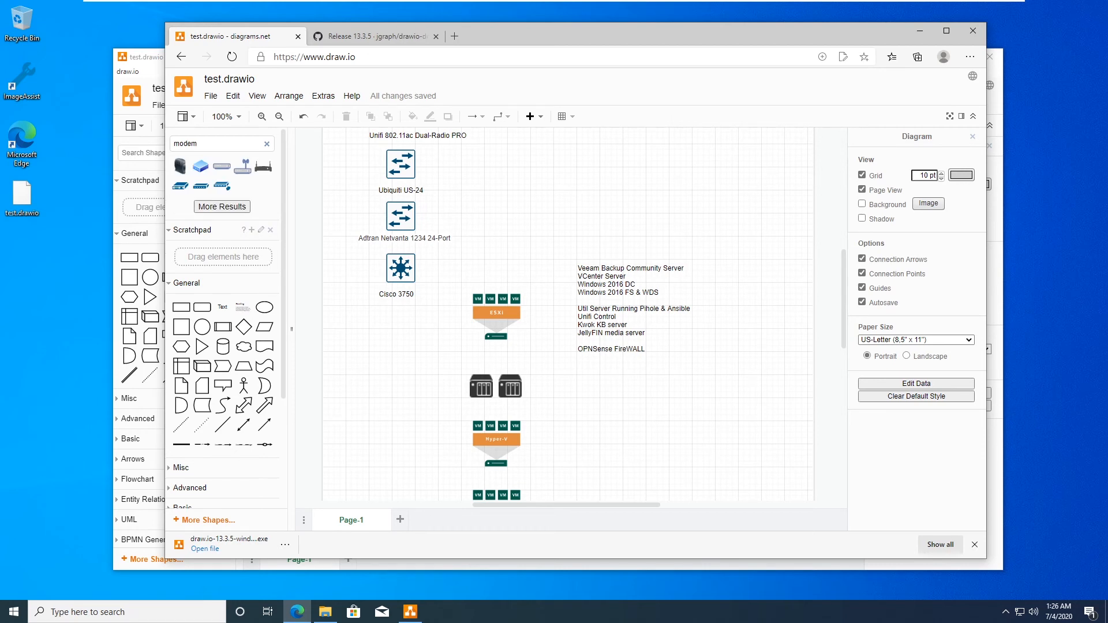
mouse_move(185, 169)
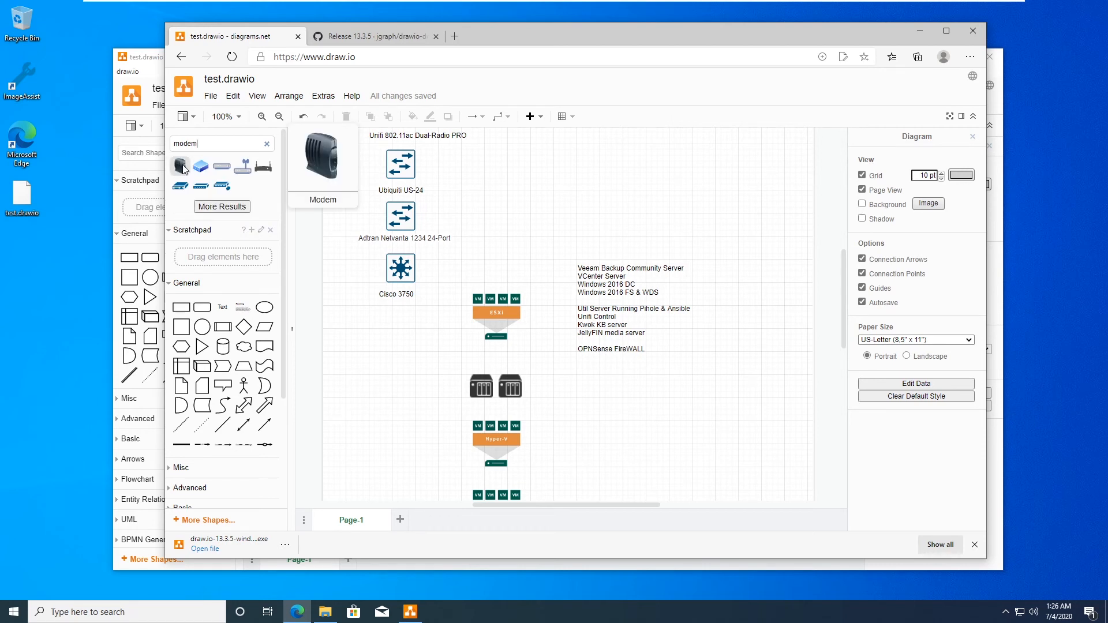
left_click_drag(180, 167, 350, 343)
left_click_drag(399, 385, 342, 326)
left_click(442, 329)
scroll(443, 321, "down", 3)
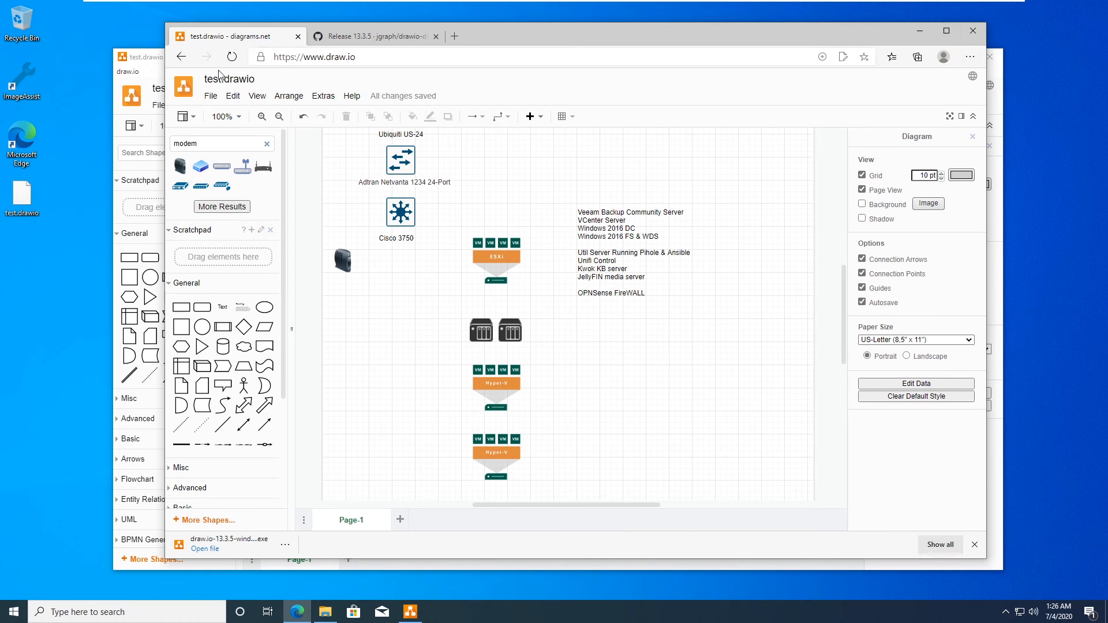
Switch to the draw.io desktop app and refresh the diagram to load the browser edits
left_click(157, 70)
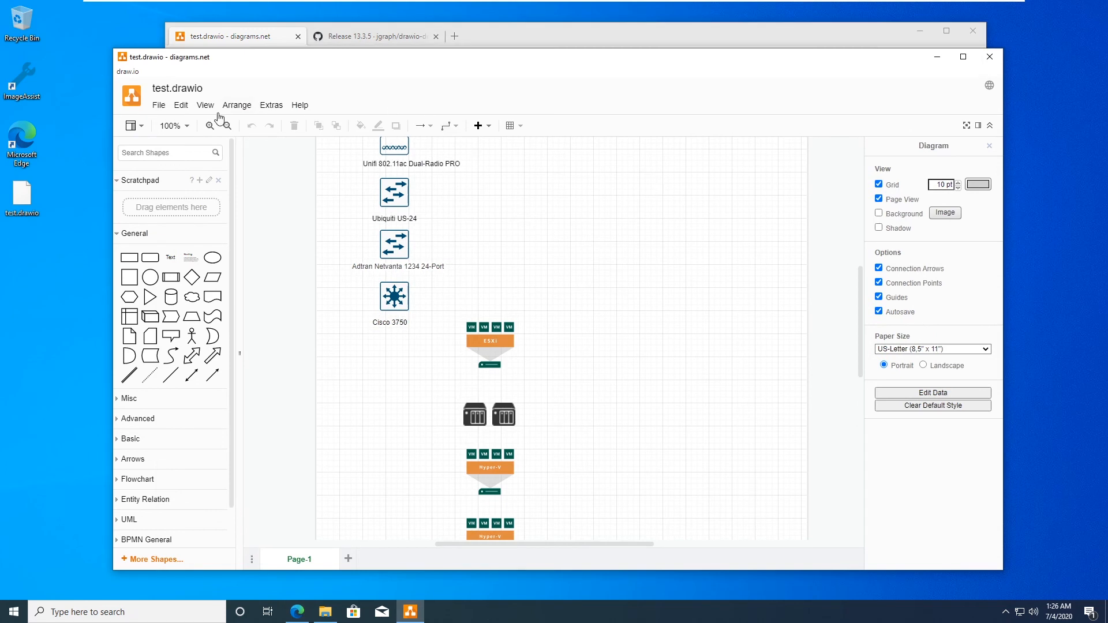
left_click(159, 106)
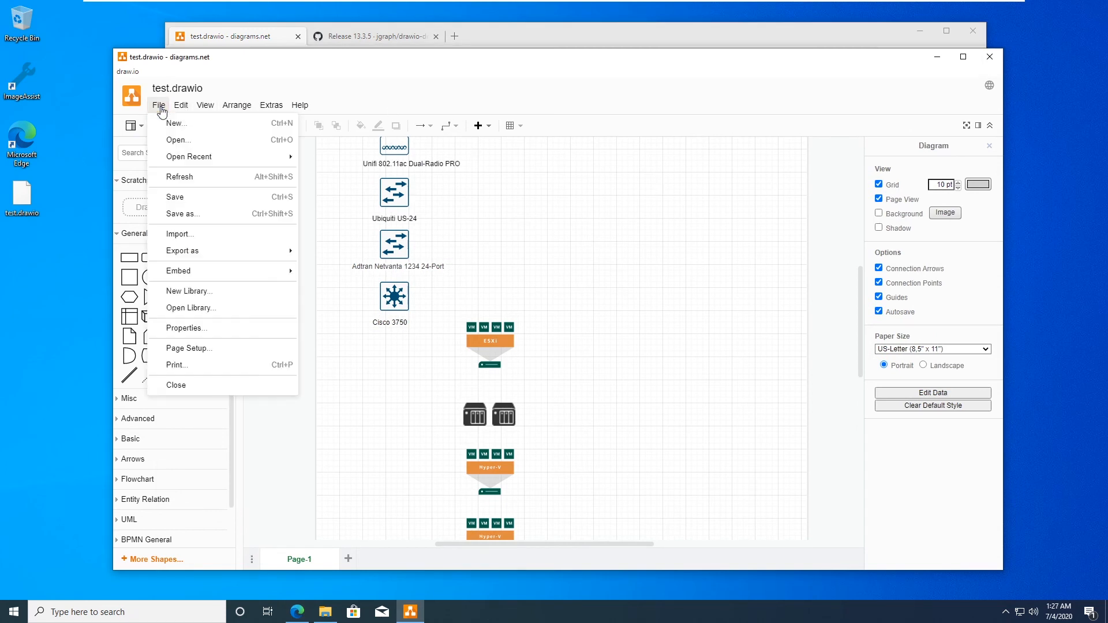
left_click(188, 174)
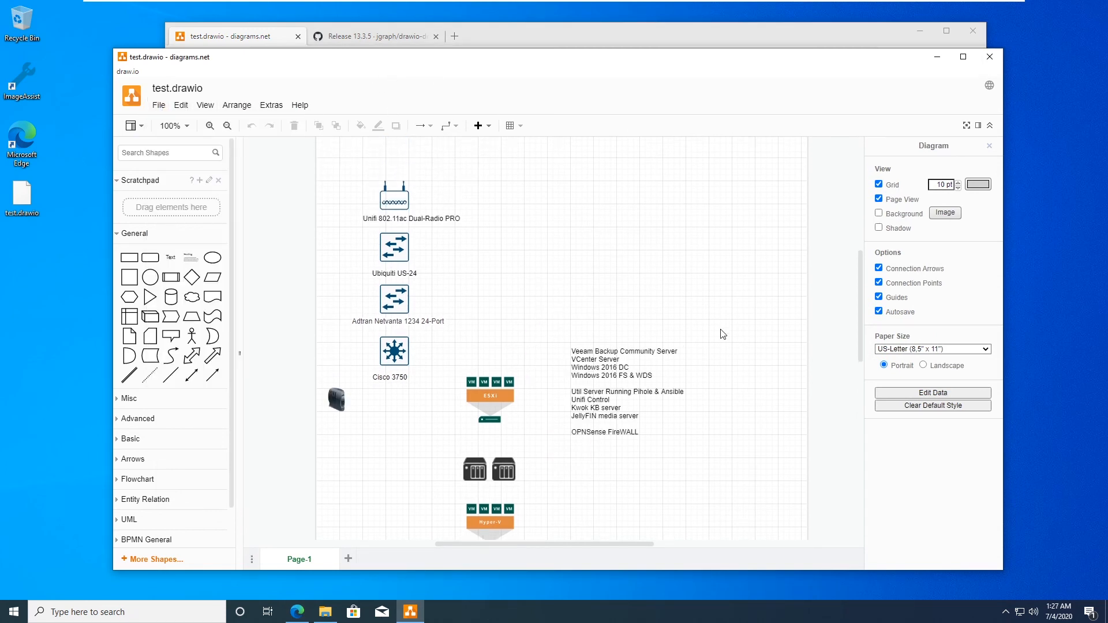
Maximize the desktop app window and set the diagram's zoom to 90%
left_click(964, 56)
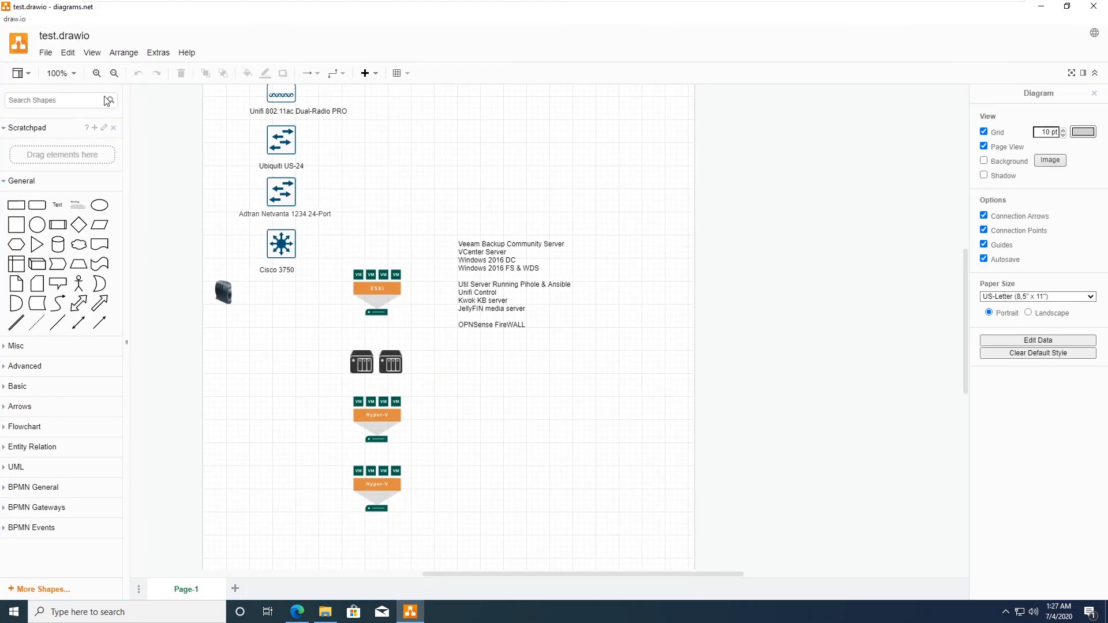
left_click(58, 73)
left_click(100, 338)
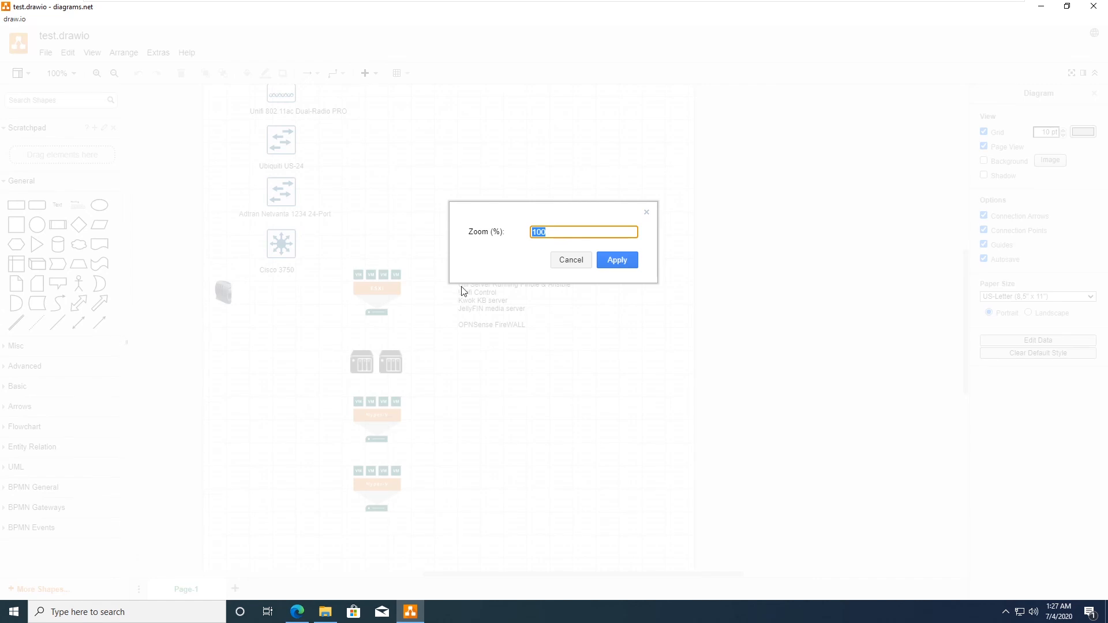
type("90")
key("Return")
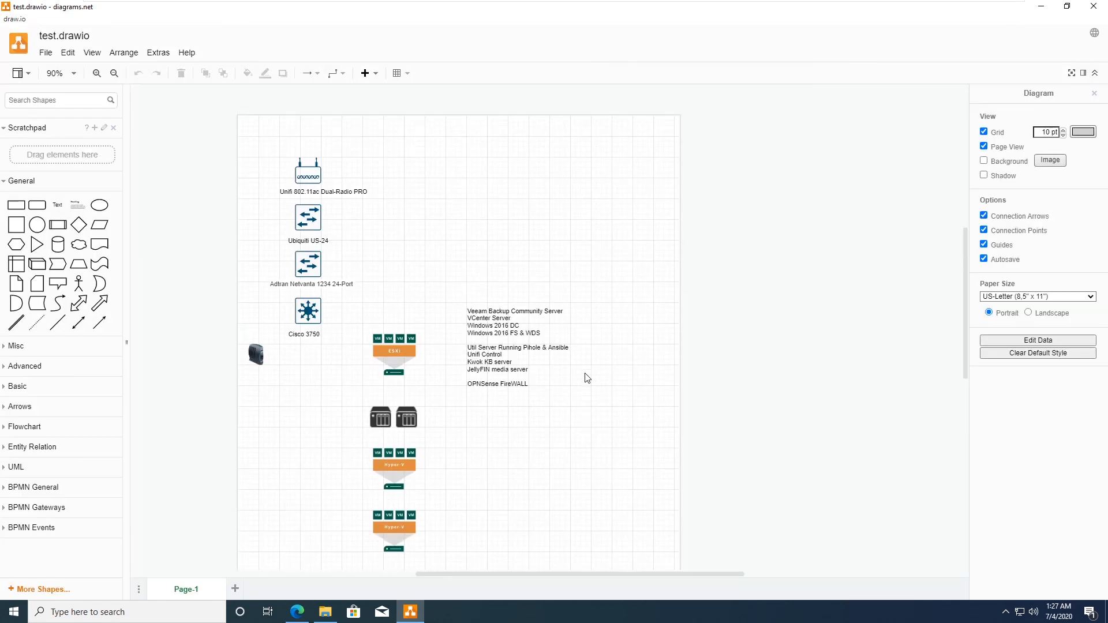
Nudge the modem slightly to the right and deselect it
left_click(257, 299)
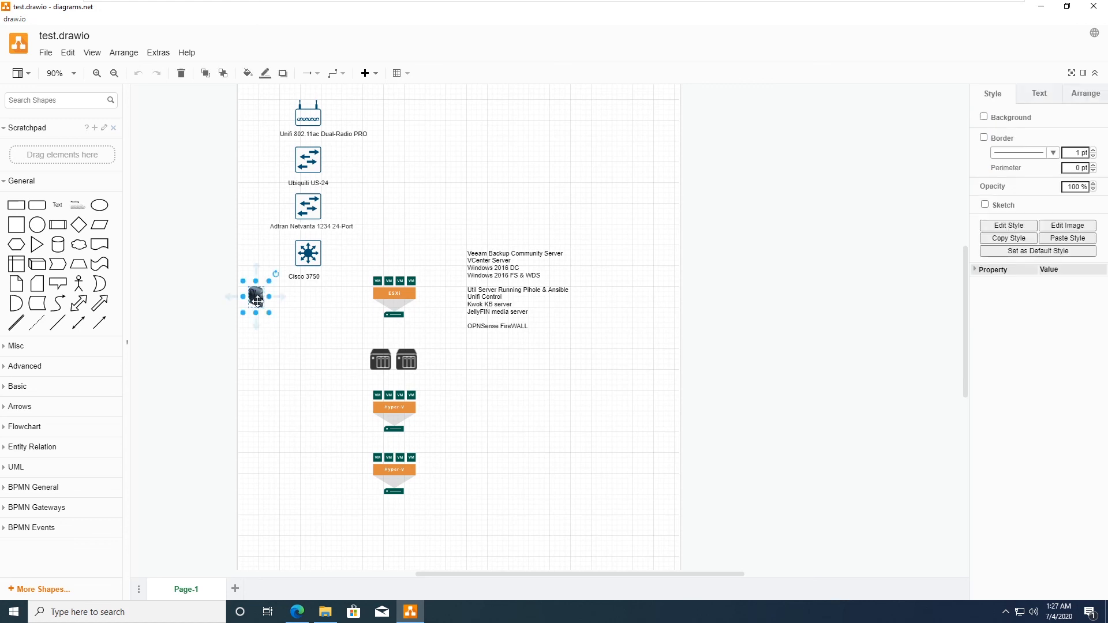
key("Right")
key("Right")
key("Right")
key("Right")
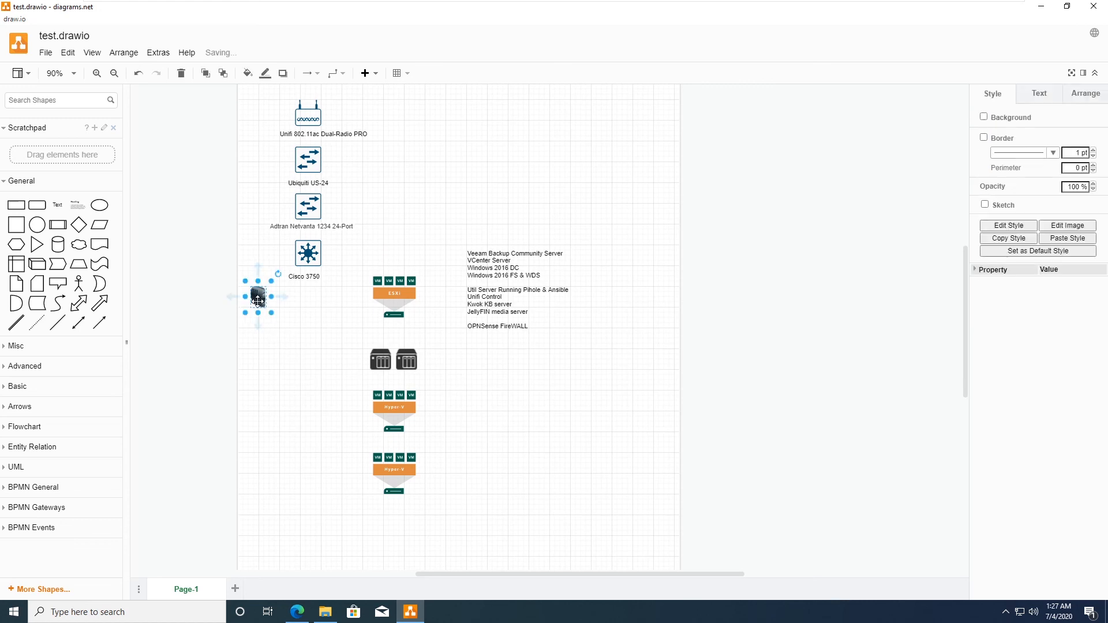
key("Right")
key("Right")
left_click(463, 374)
scroll(573, 429, "down", 2)
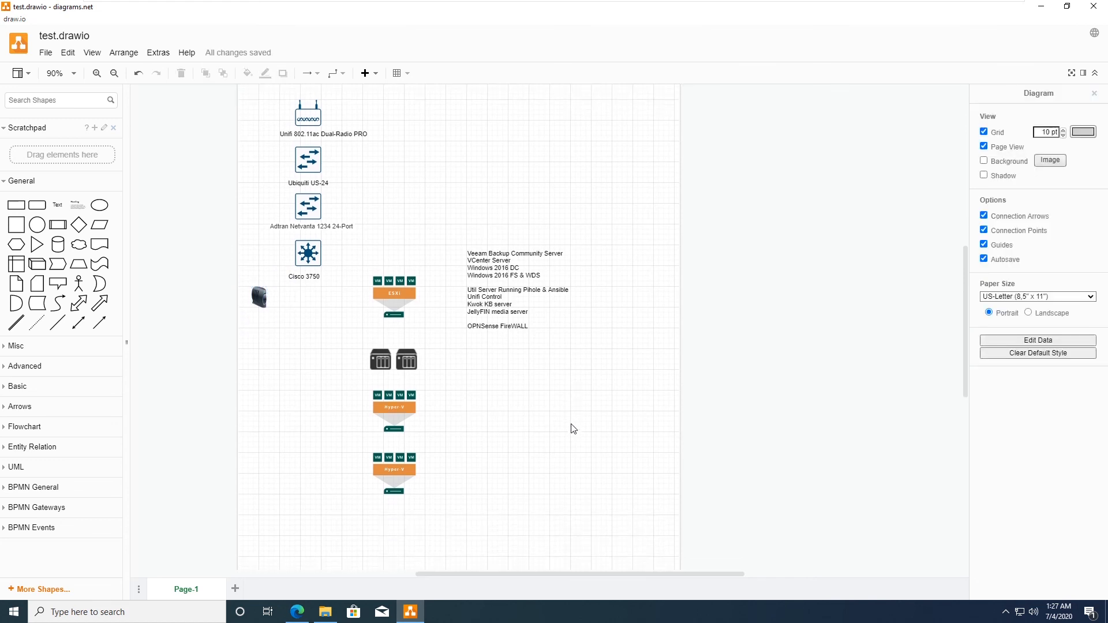